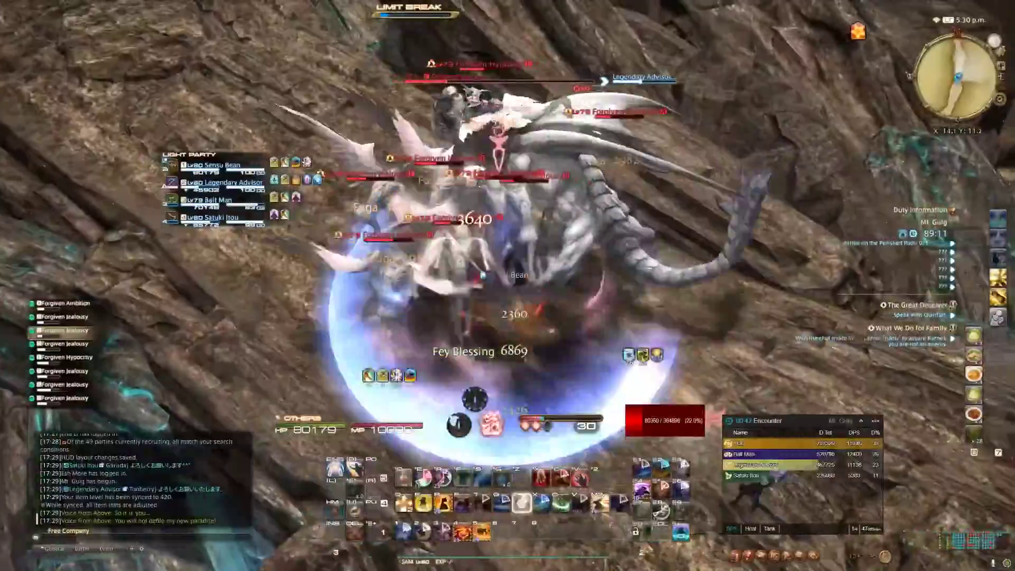
# - Attack with Hissatsu: Kyuten and Fuga, then download ACTv3-Setup and show it in its folder
pyautogui.press('e')
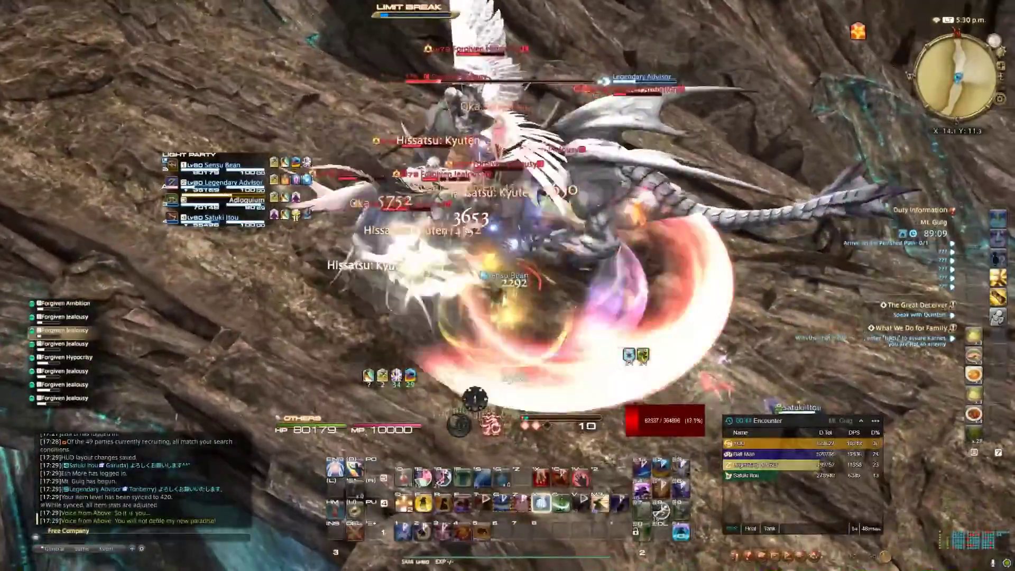
pyautogui.press('g')
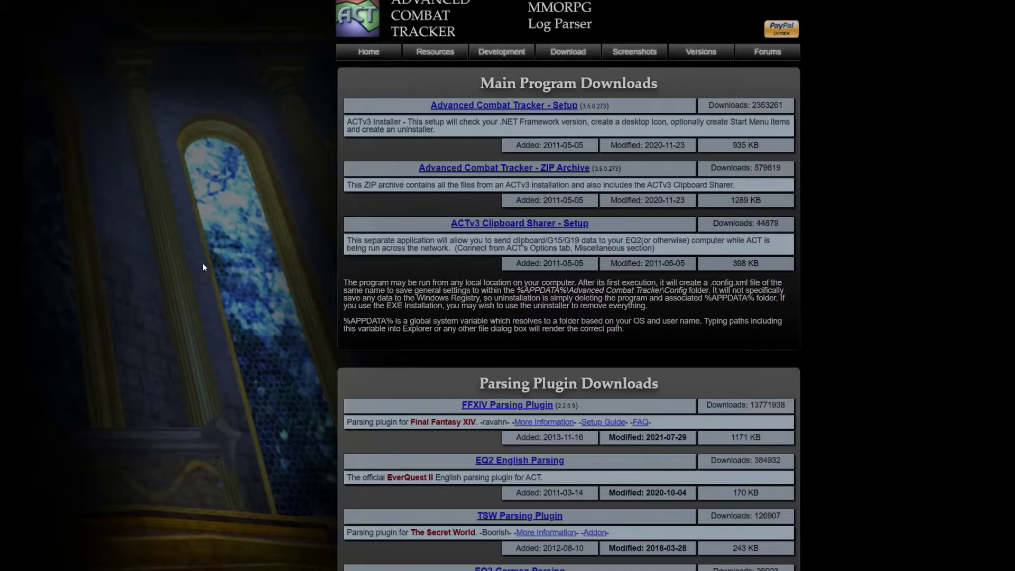
pyautogui.click(469, 105)
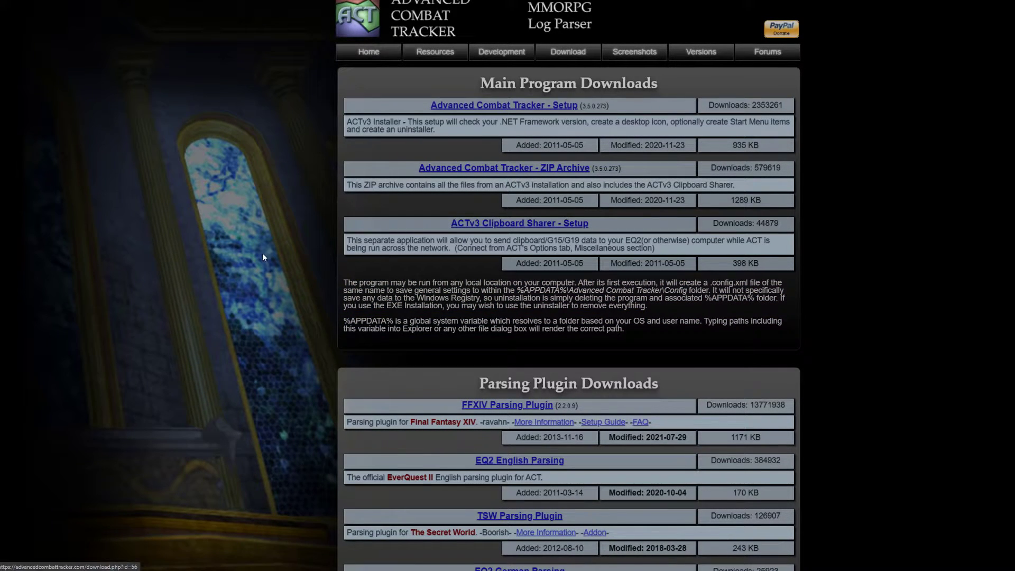
pyautogui.click(88, 559)
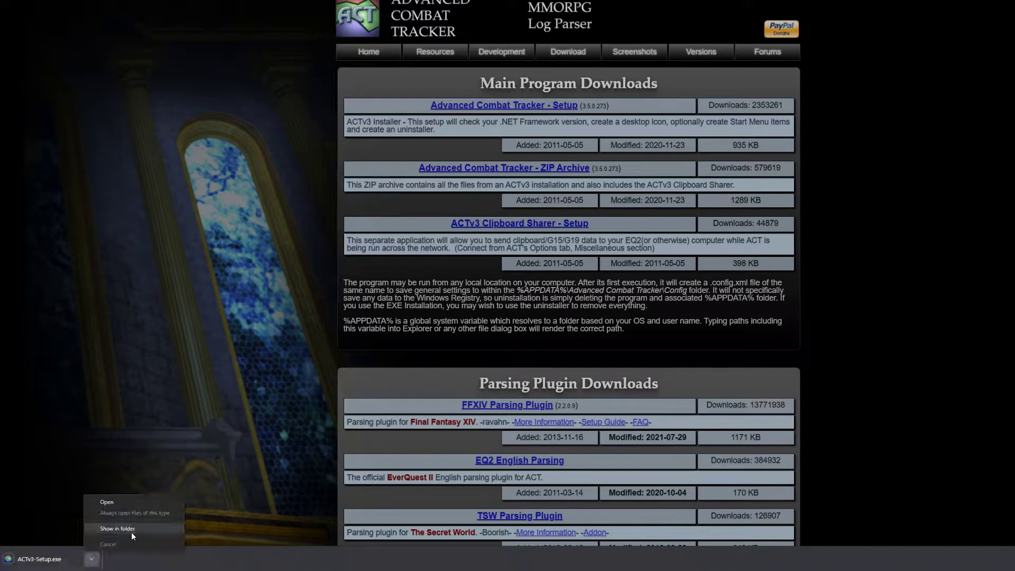
pyautogui.click(132, 531)
# - Check and confirm the ACTv3-Setup file's properties
pyautogui.rightClick(383, 273)
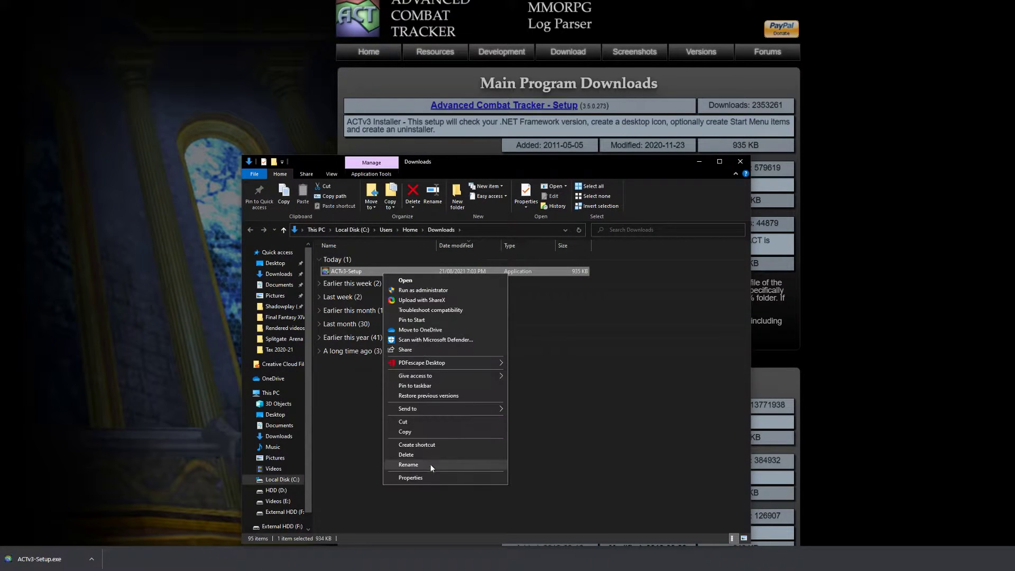
pyautogui.click(430, 478)
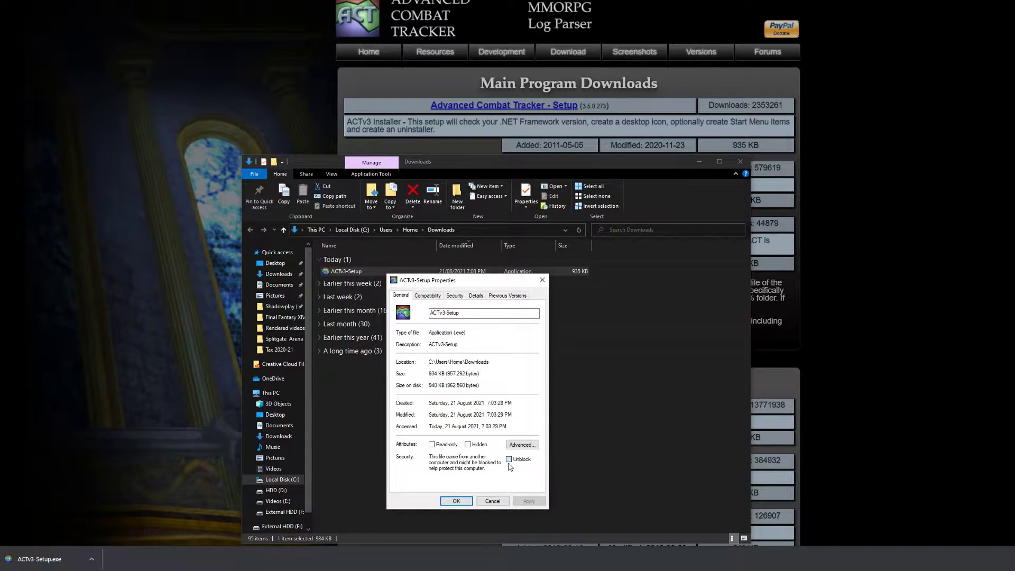
pyautogui.click(456, 502)
# - Install Advanced Combat Tracker from ACTv3-Setup into the default Program Files (x86) folder
pyautogui.doubleClick(360, 271)
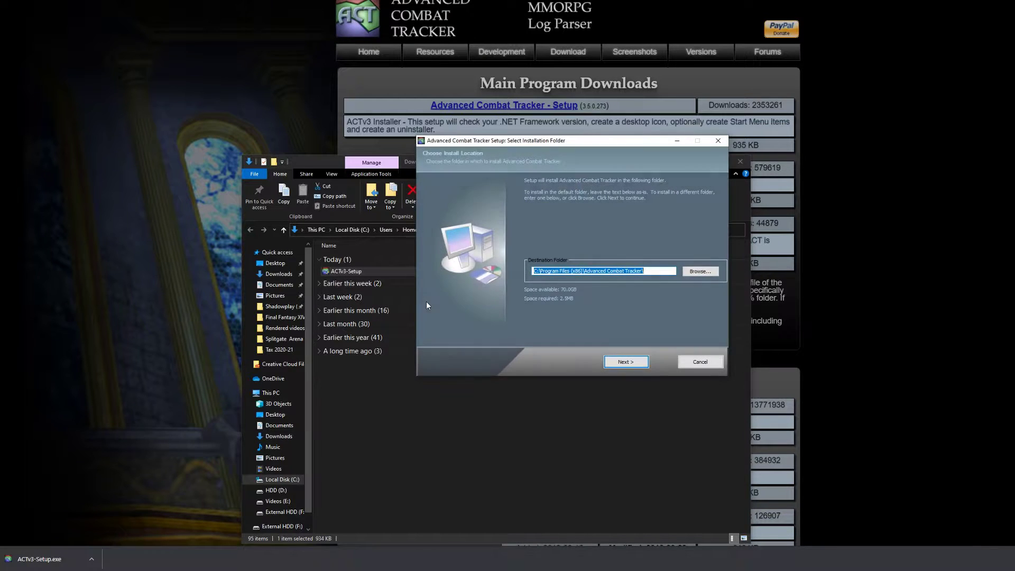
pyautogui.click(629, 362)
pyautogui.click(626, 362)
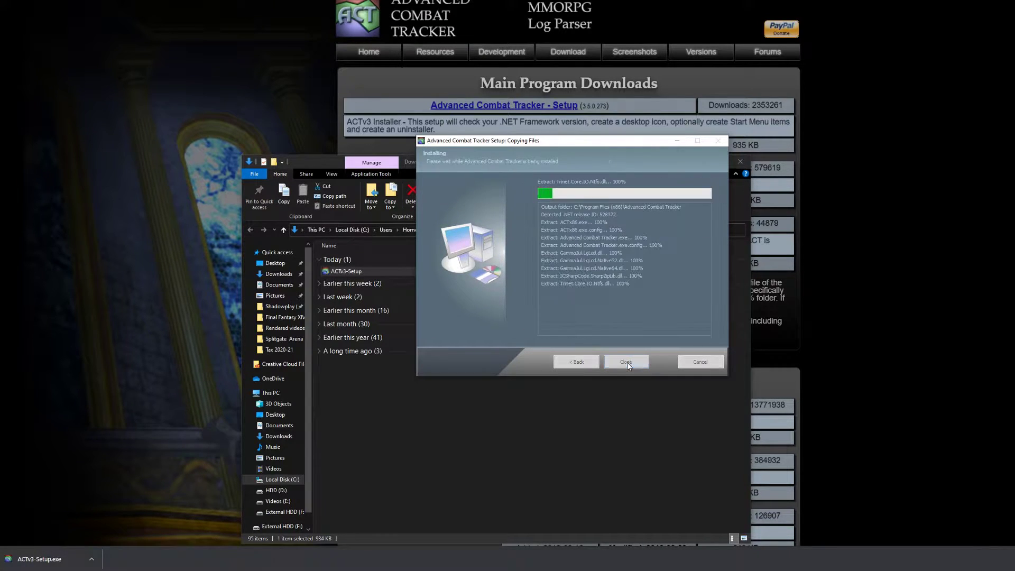
pyautogui.click(626, 361)
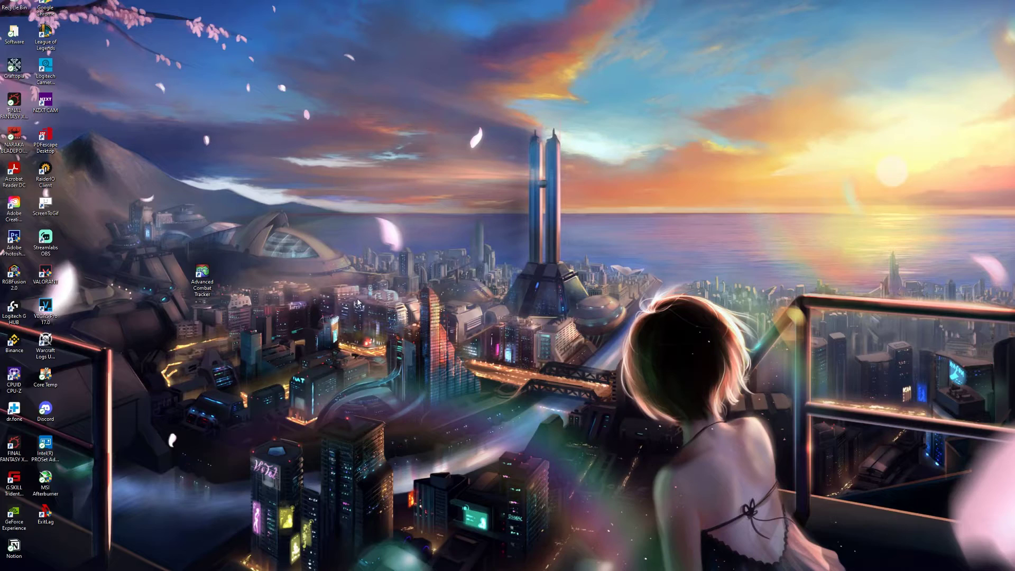
# - Set the ACT desktop shortcut's compatibility options to run as administrator and apply them
pyautogui.rightClick(210, 283)
pyautogui.click(235, 465)
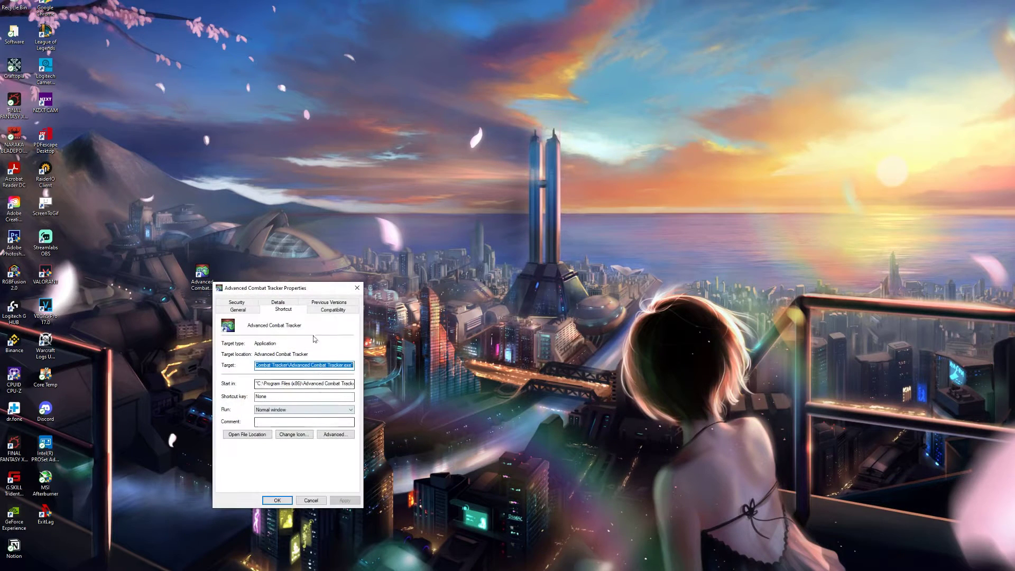
pyautogui.click(322, 311)
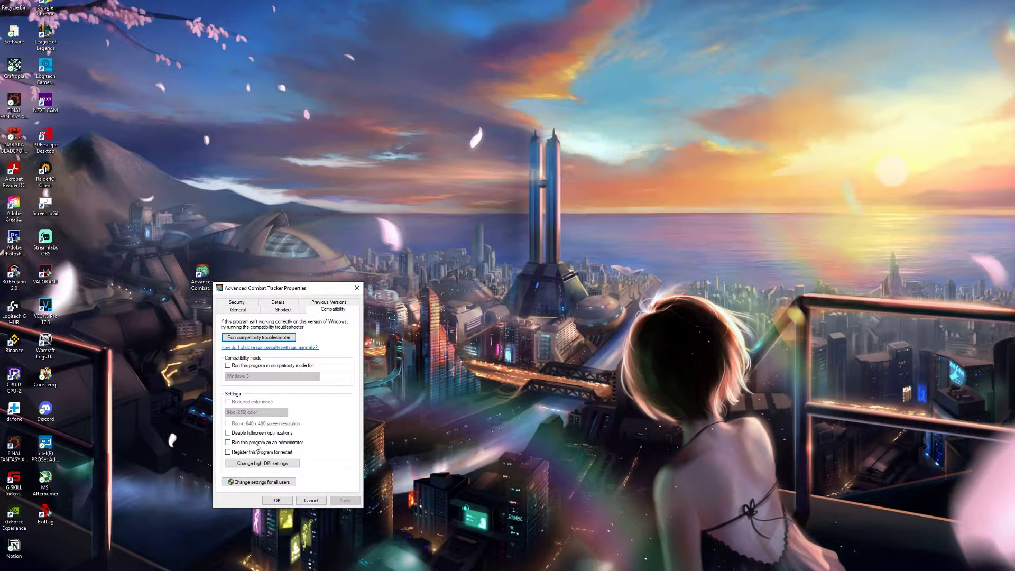
pyautogui.click(343, 500)
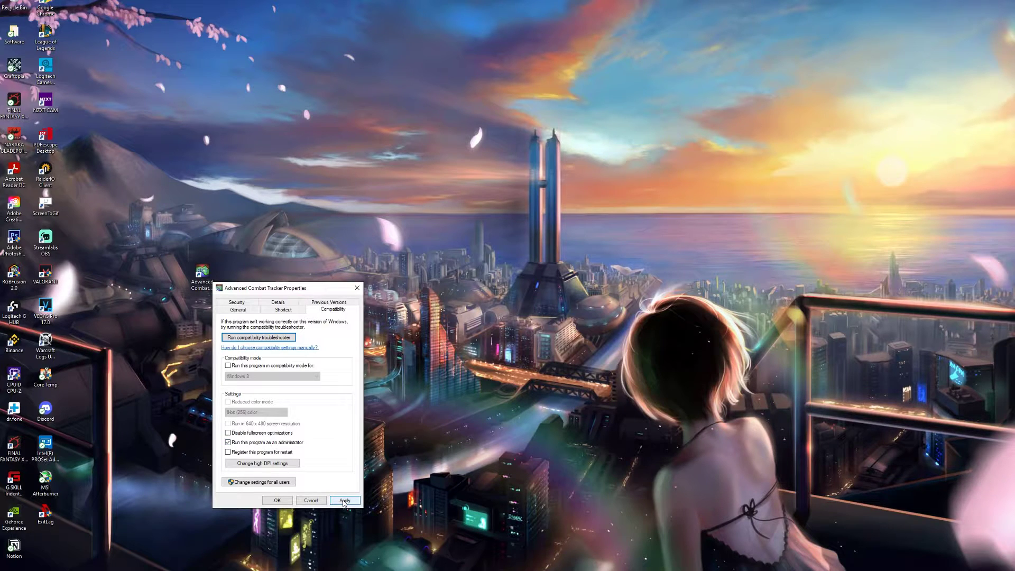
pyautogui.click(277, 500)
# - Go through the ACT Startup Wizard, downloading and enabling the FFXIV plugin and confirming FFXIV use
pyautogui.press('Return')
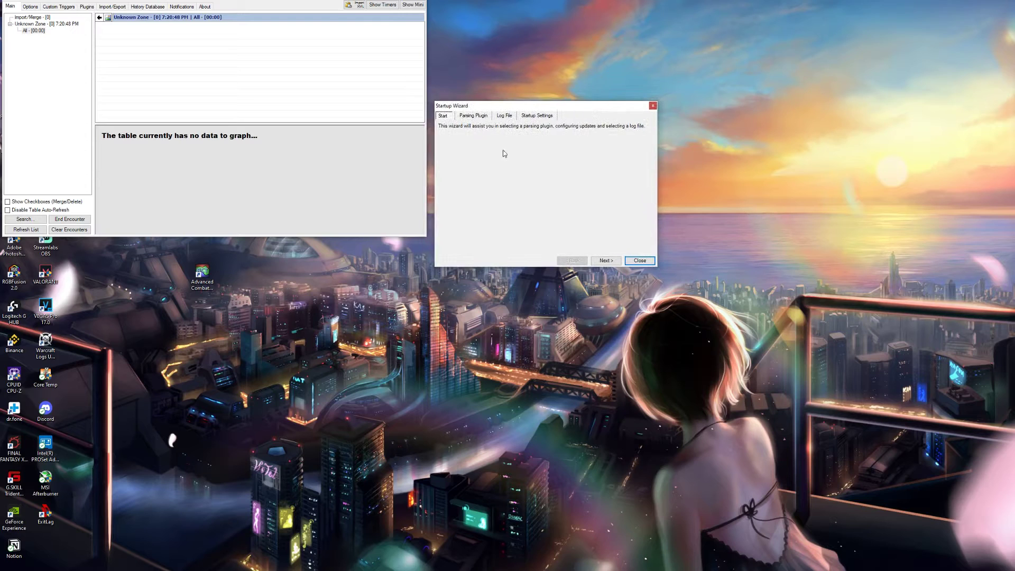
pyautogui.click(603, 260)
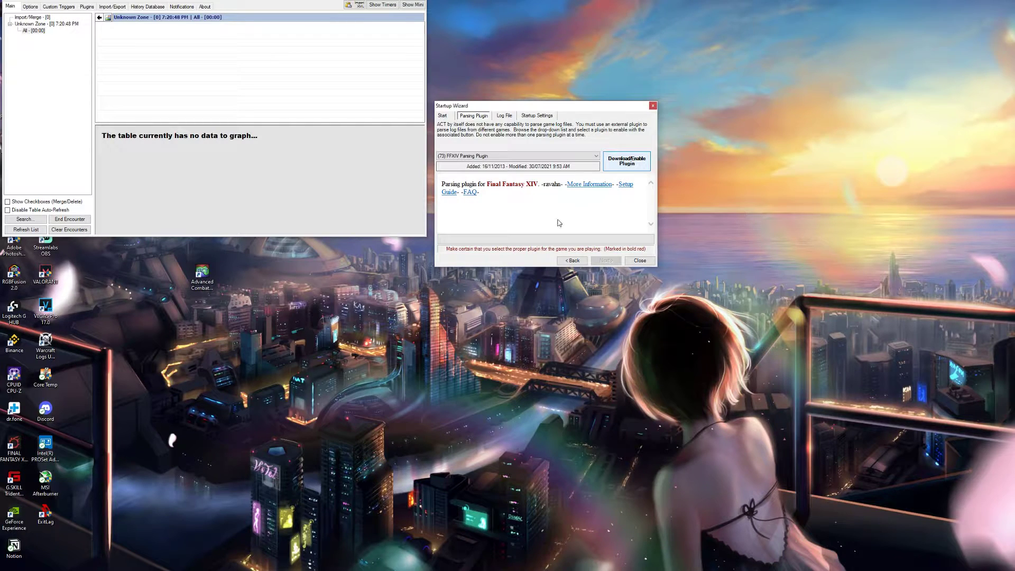
pyautogui.click(585, 313)
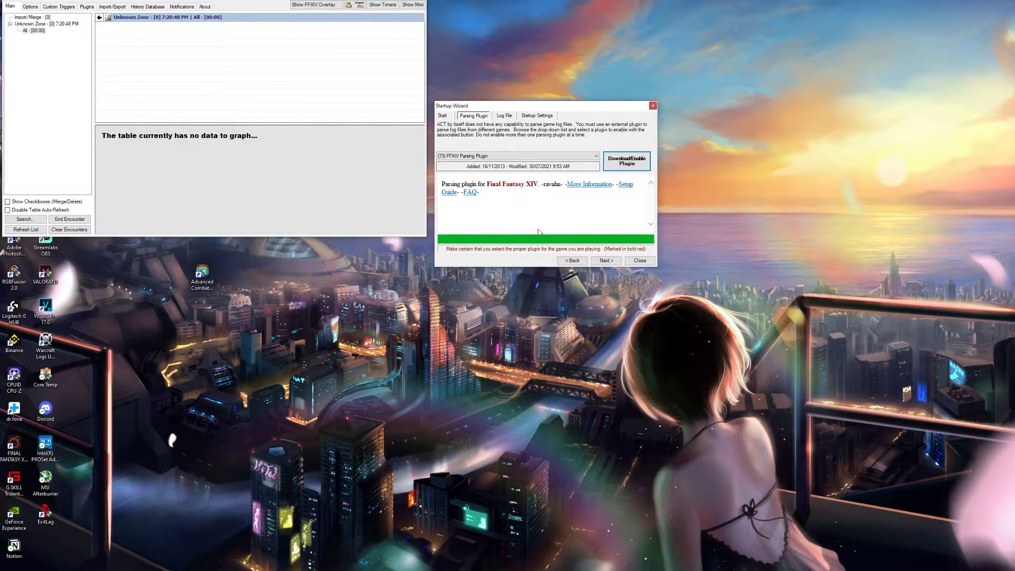
pyautogui.click(606, 260)
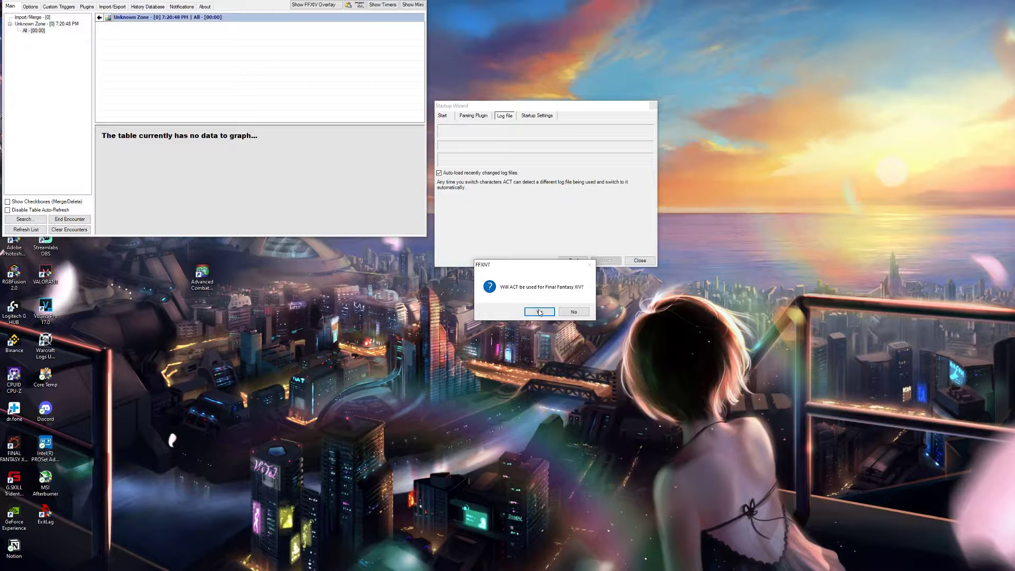
pyautogui.click(540, 313)
pyautogui.click(606, 261)
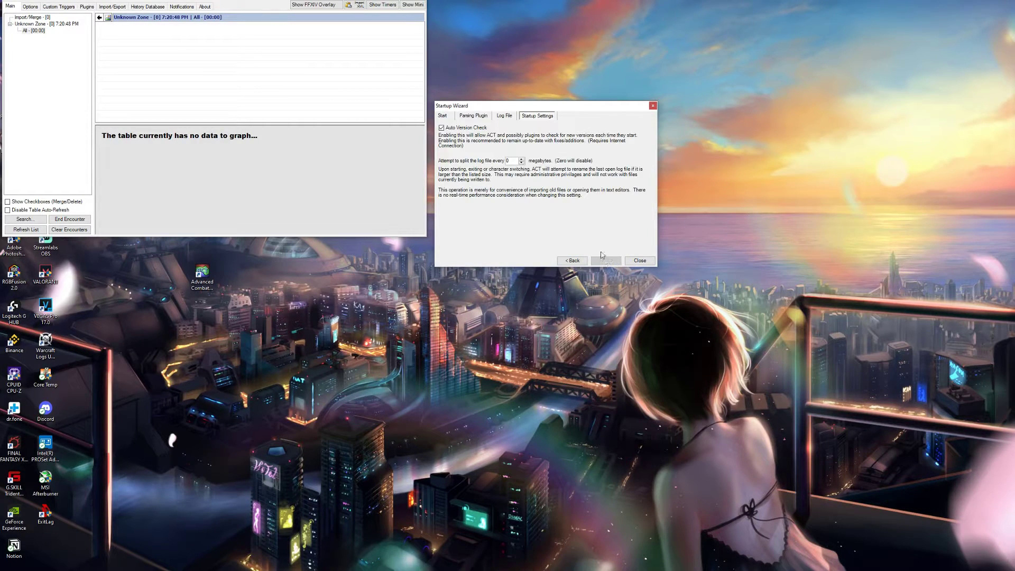
pyautogui.click(639, 260)
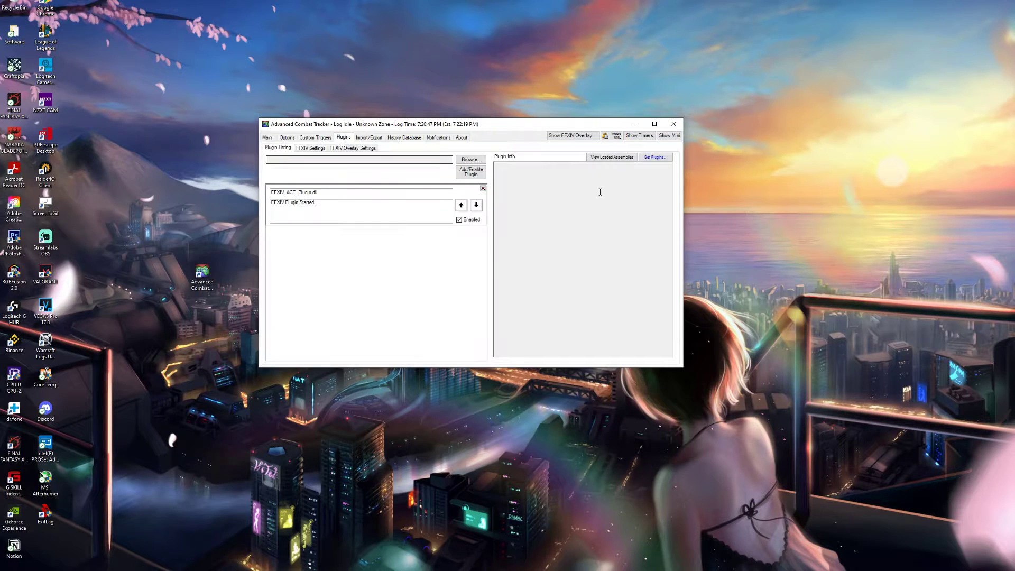
# - Download and enable the (77) [FFXIV+others] Overlay Plugin from Get Plugins
pyautogui.click(656, 158)
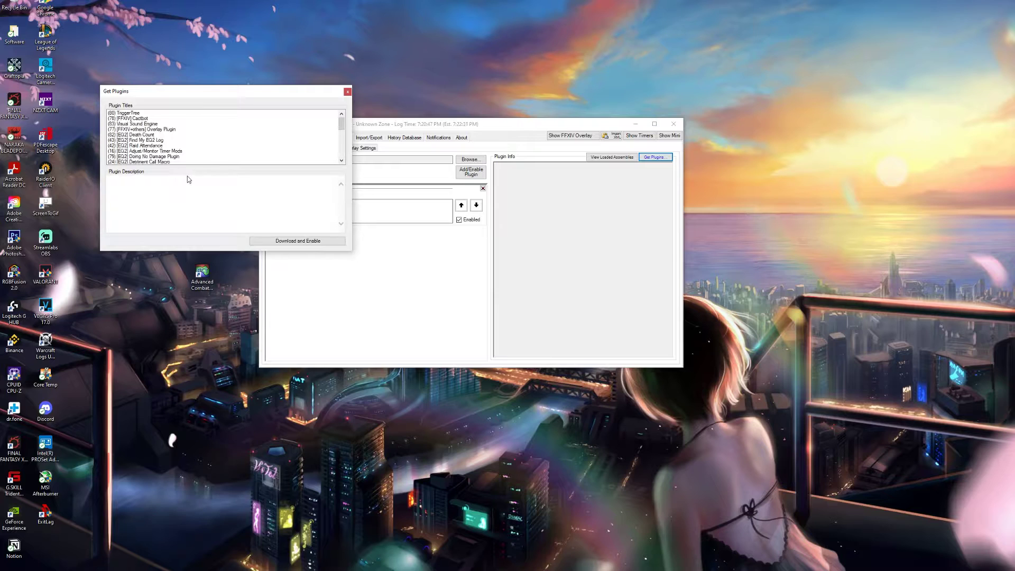
pyautogui.click(161, 129)
pyautogui.click(294, 242)
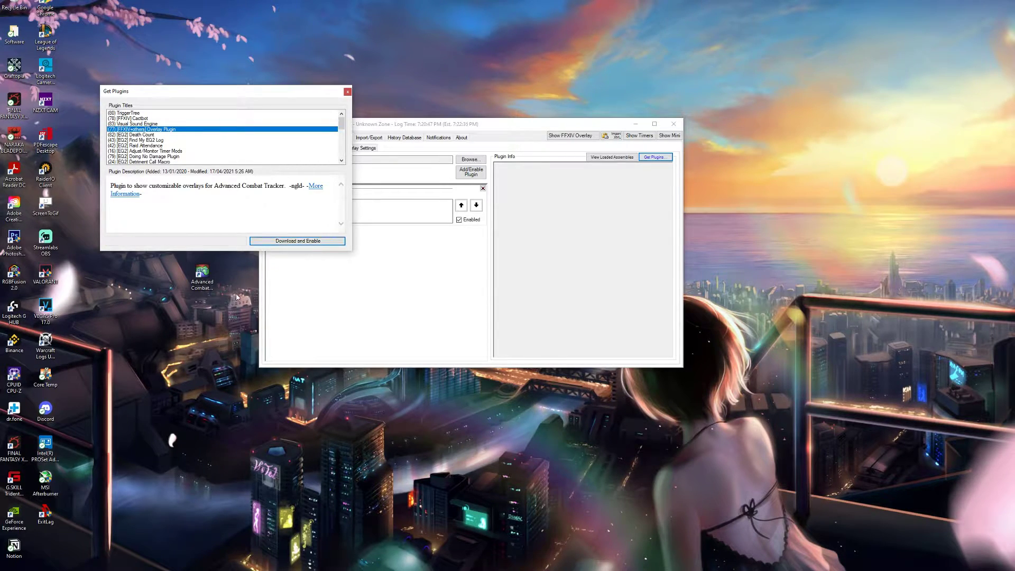
pyautogui.click(574, 312)
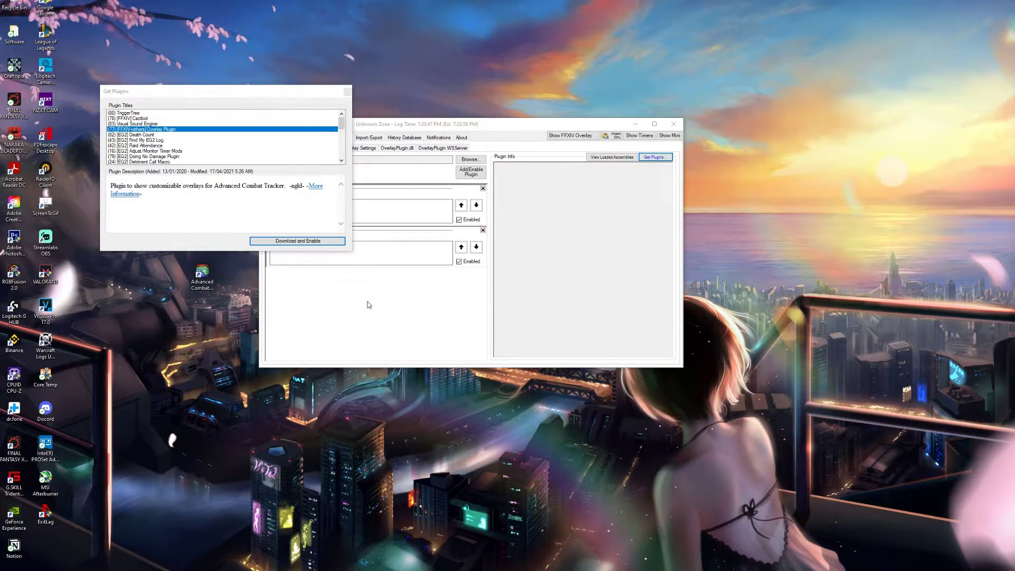
pyautogui.click(348, 92)
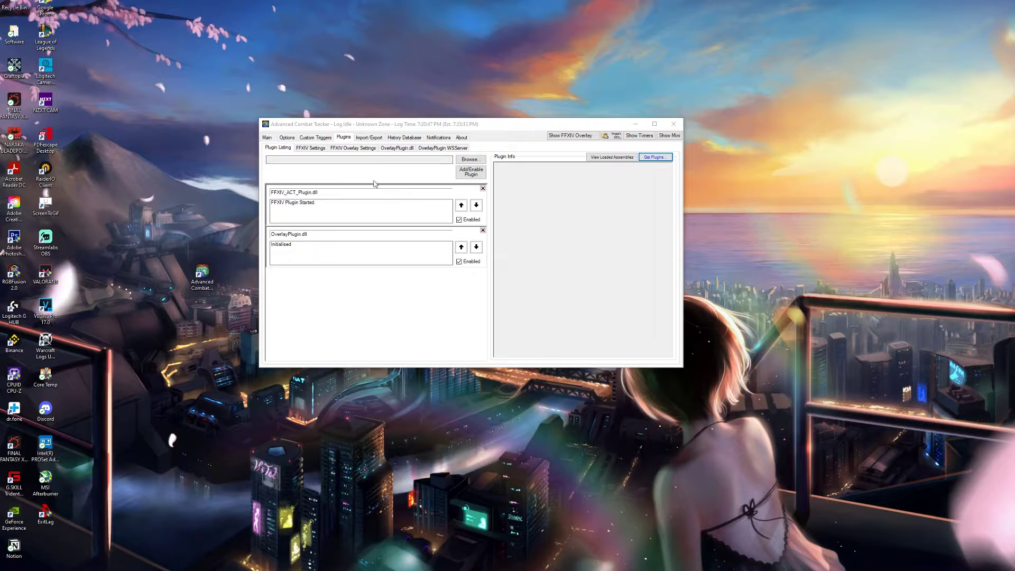
# - Create an OverlayPlugin overlay named 'Kagerou Best' using the Kagerou preset
pyautogui.click(397, 148)
pyautogui.click(286, 301)
pyautogui.click(186, 144)
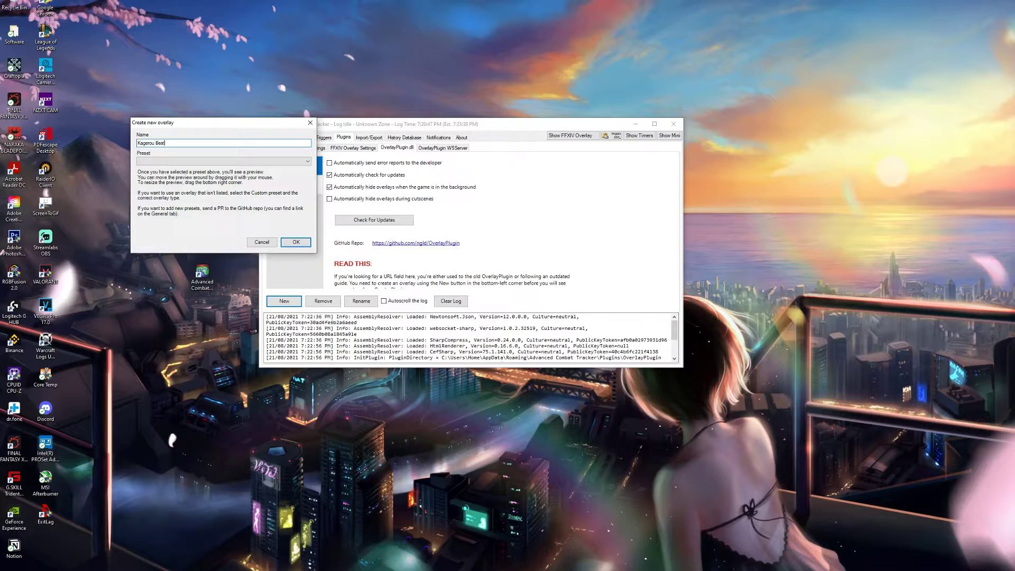
pyautogui.click(195, 161)
pyautogui.click(158, 168)
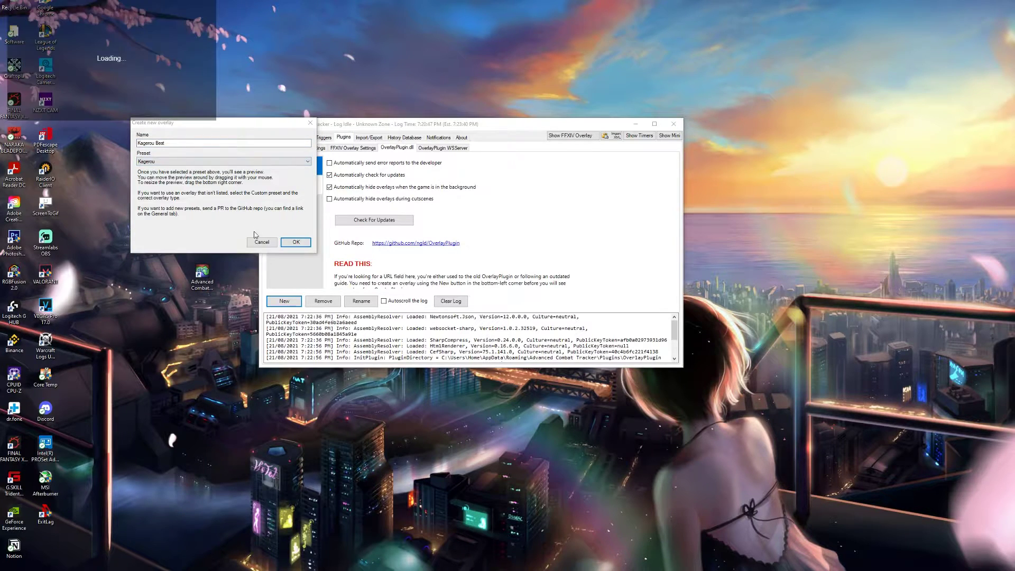
pyautogui.click(298, 242)
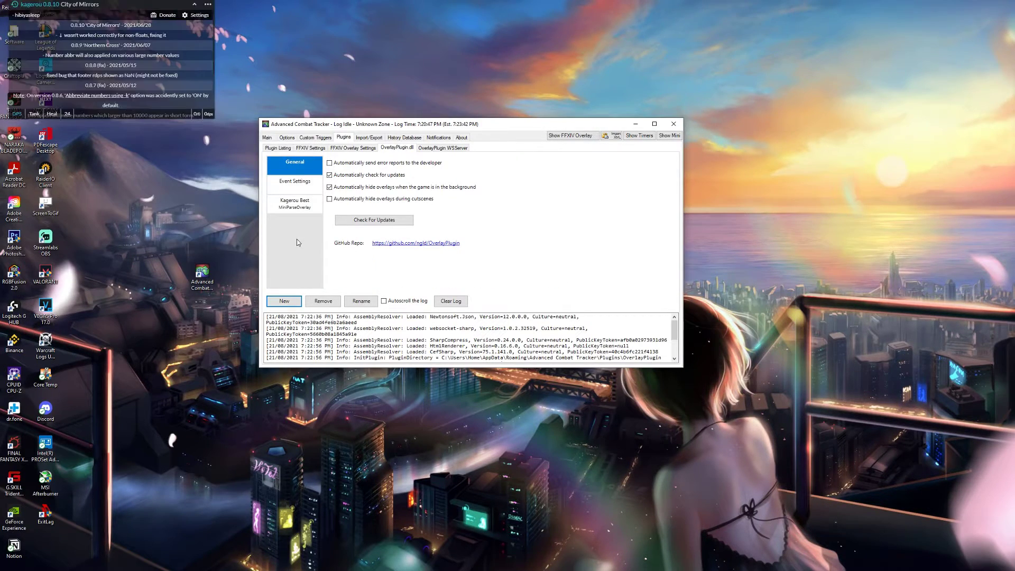
# - Open Windows Defender Firewall with Advanced Security and start a new inbound rule
pyautogui.press('super')
pyautogui.write('firewall')
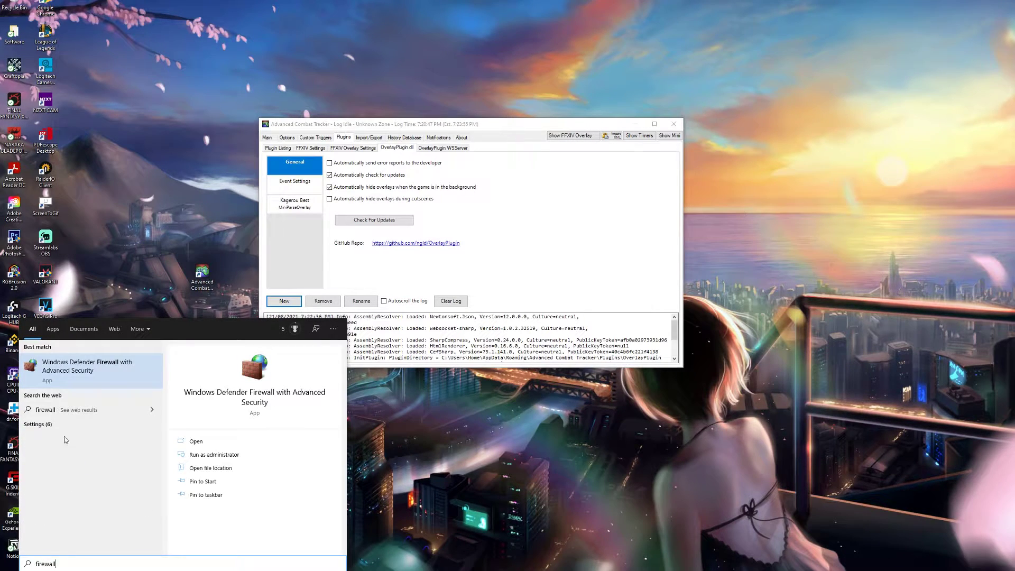
pyautogui.press('Return')
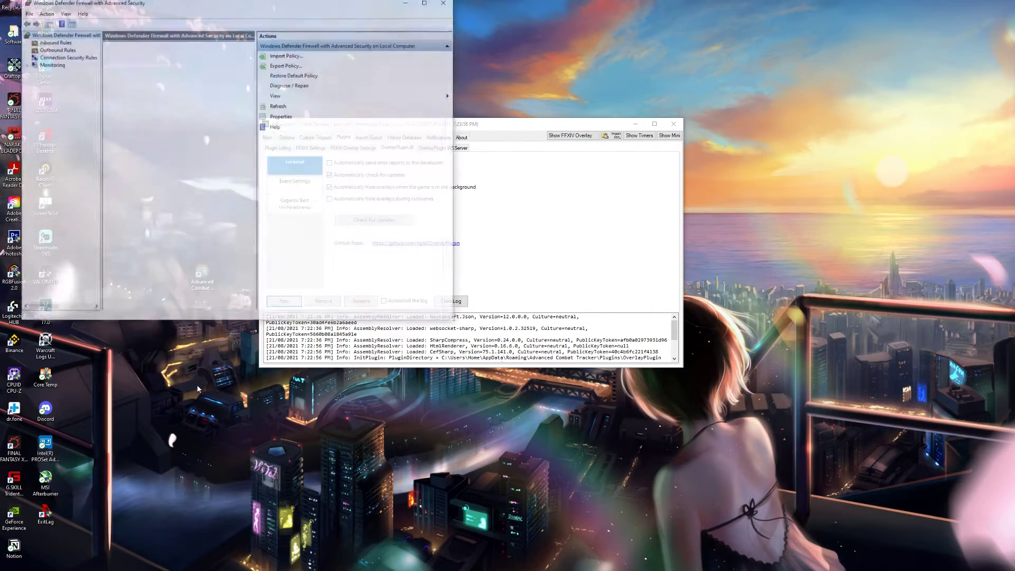
pyautogui.click(62, 42)
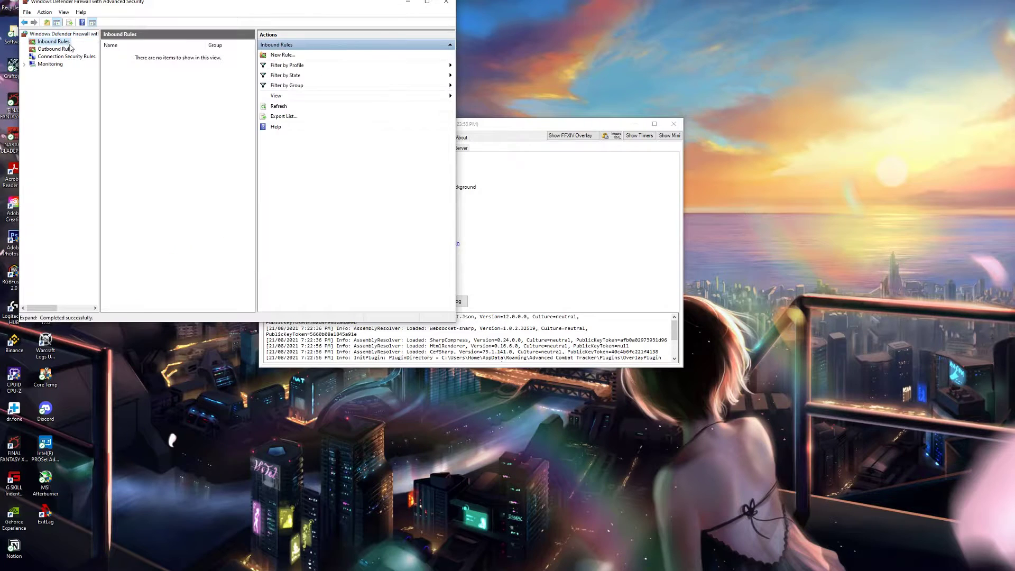
pyautogui.click(282, 55)
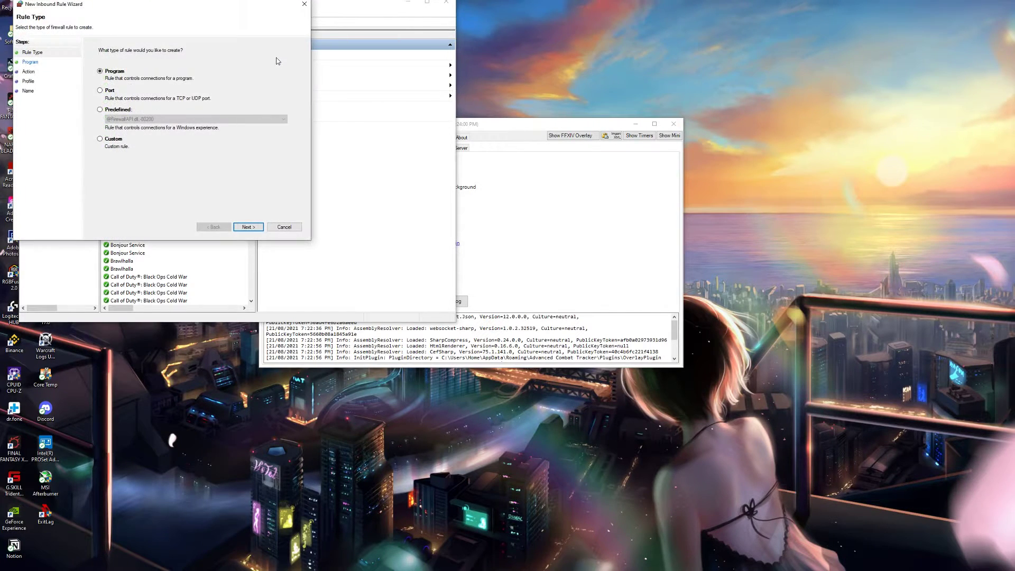
# - Set the rule's program to Advanced Combat Tracker.exe in Program Files (x86)
pyautogui.click(248, 227)
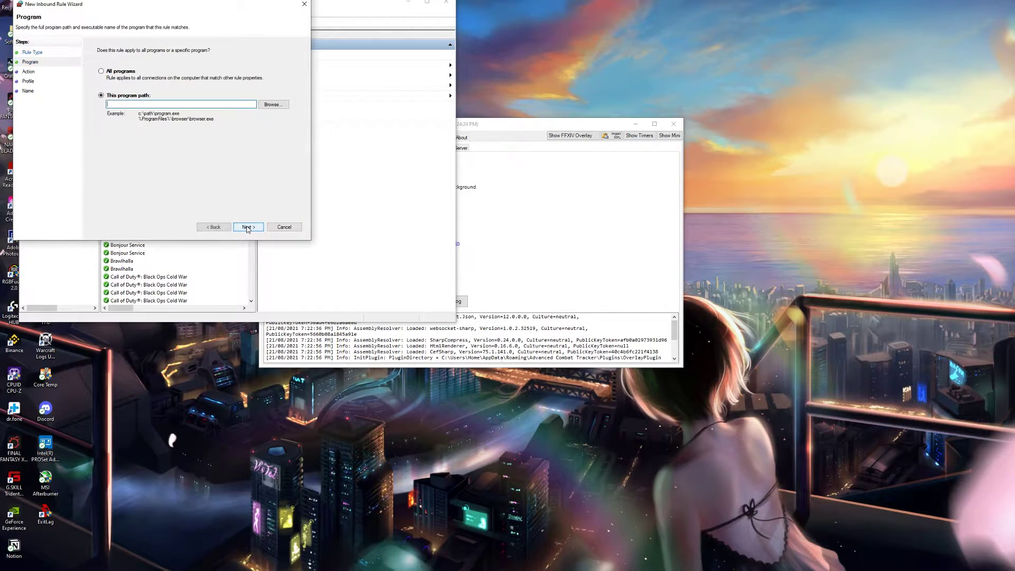
pyautogui.click(273, 105)
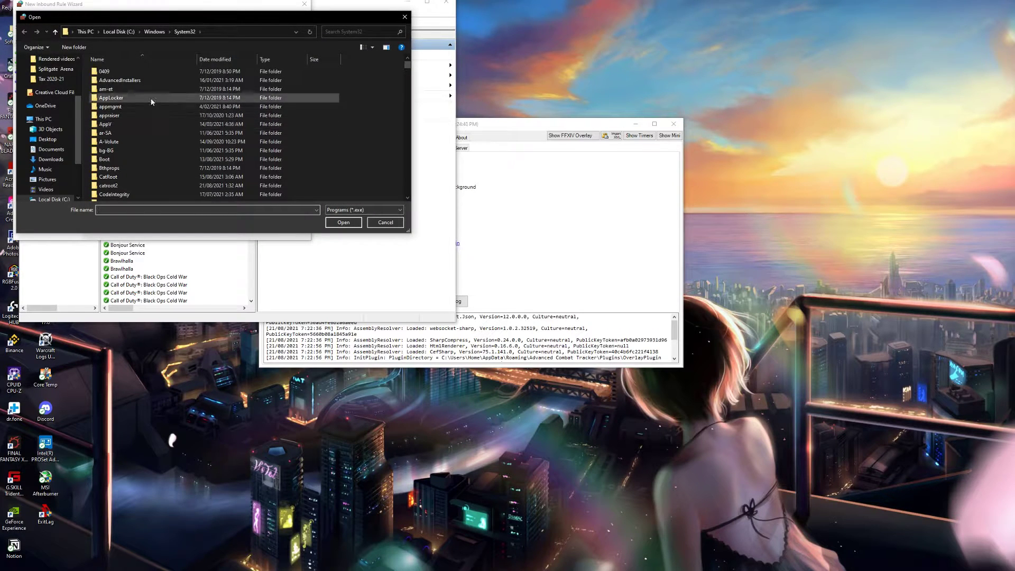
pyautogui.scroll(-1, 135, 82)
pyautogui.doubleClick(130, 142)
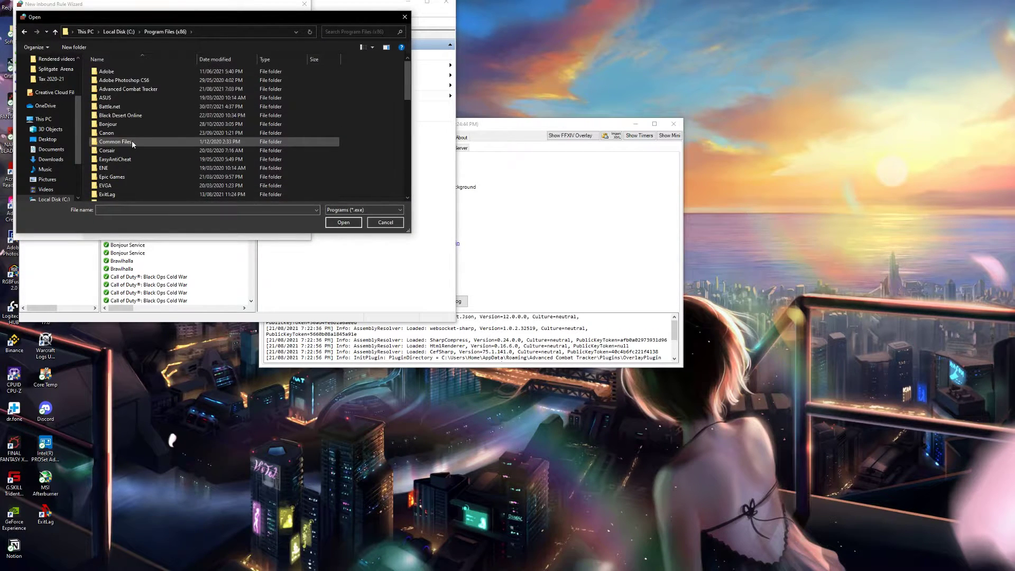
pyautogui.doubleClick(134, 90)
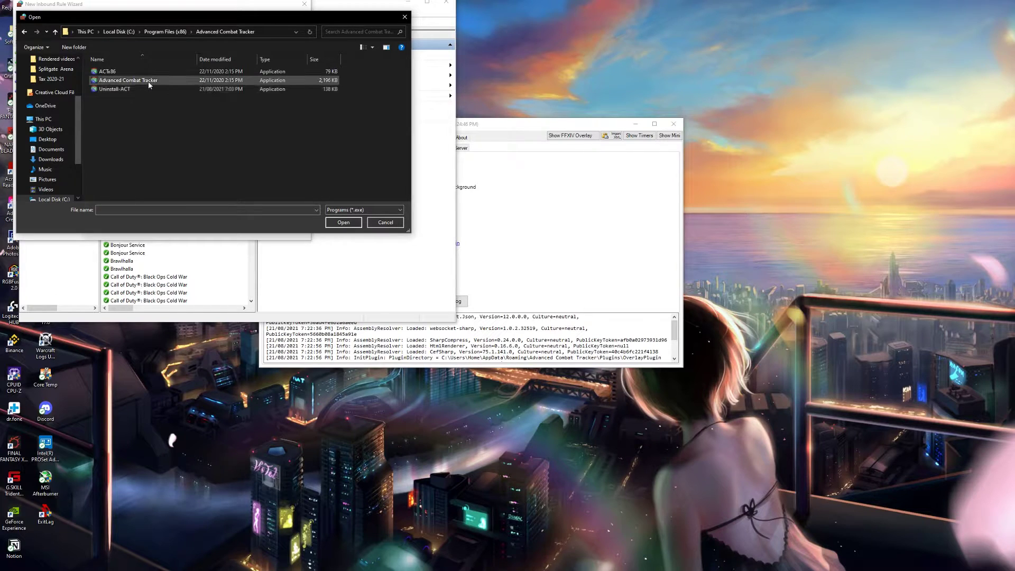
pyautogui.click(148, 81)
pyautogui.click(341, 222)
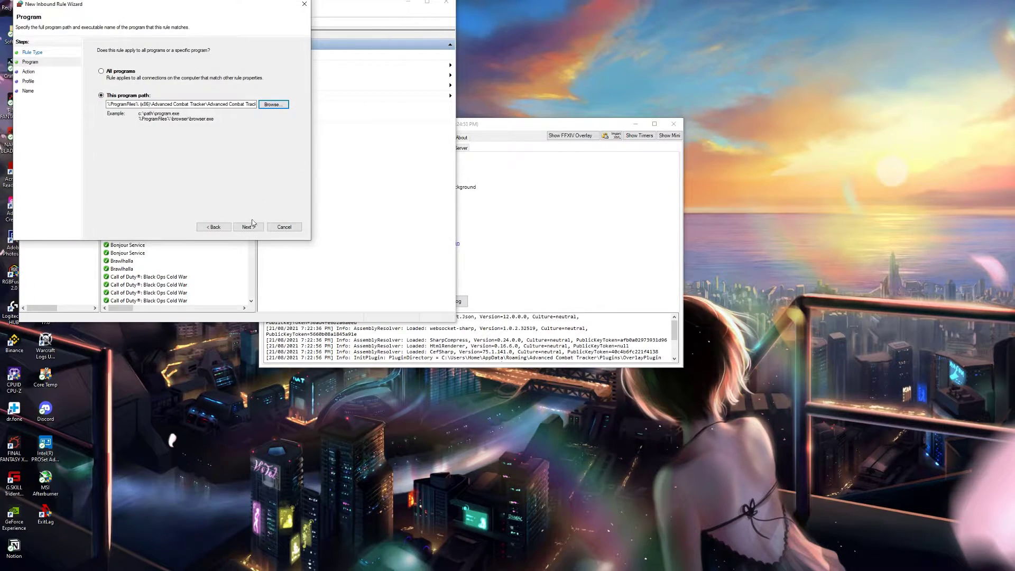
# - Allow the connection on domain, private and public profiles and finish the rule named ACT
pyautogui.click(249, 227)
pyautogui.click(246, 228)
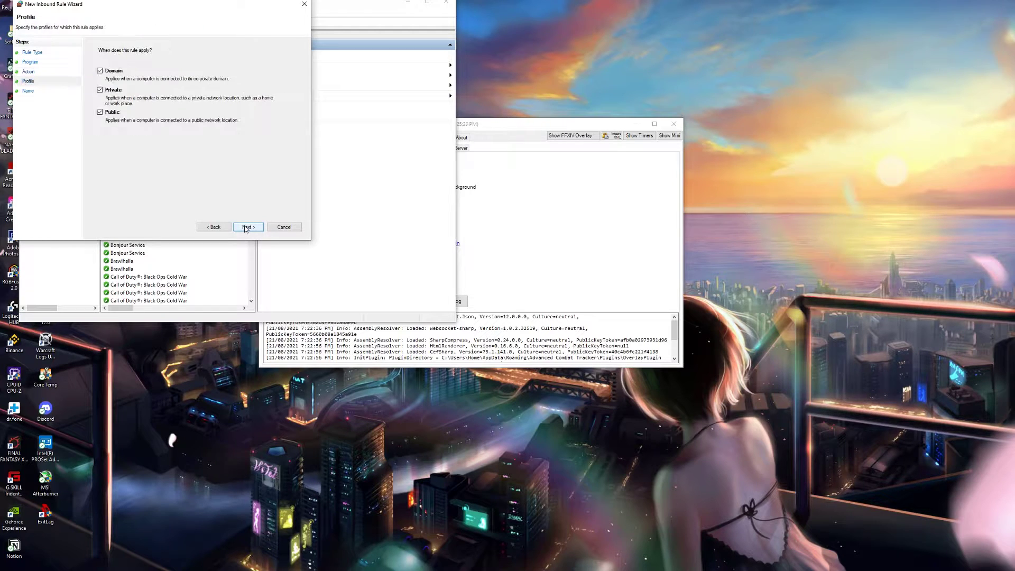
pyautogui.click(246, 228)
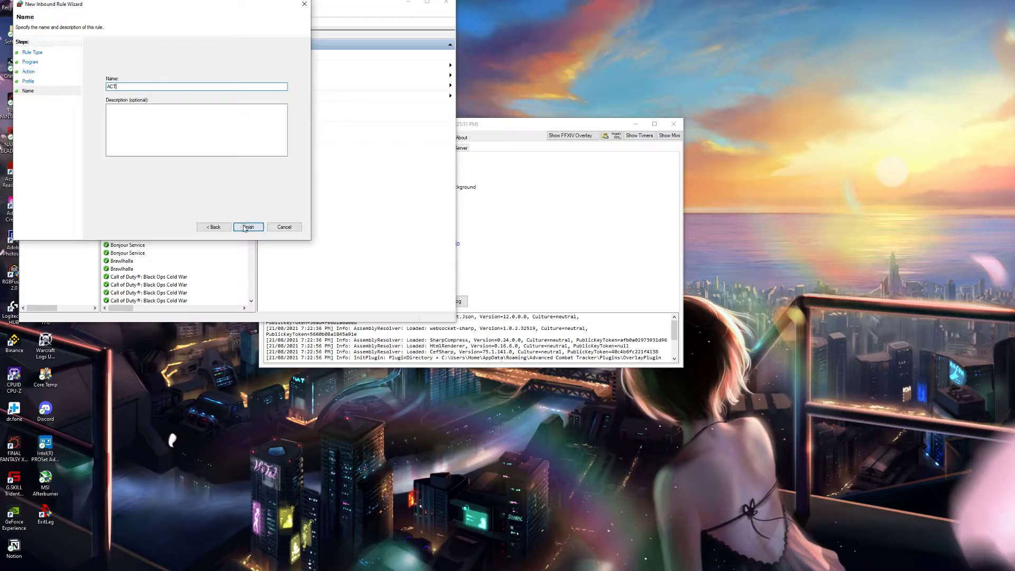
pyautogui.click(244, 227)
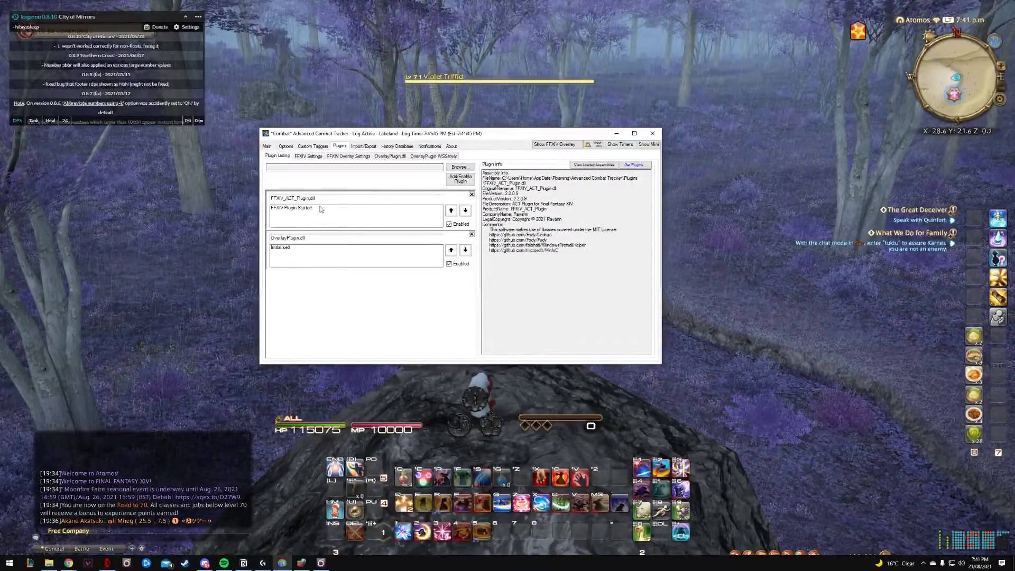
# - Show the FFXIV enemy HP overlay and enable the alternate hiding technique in its settings
pyautogui.click(555, 144)
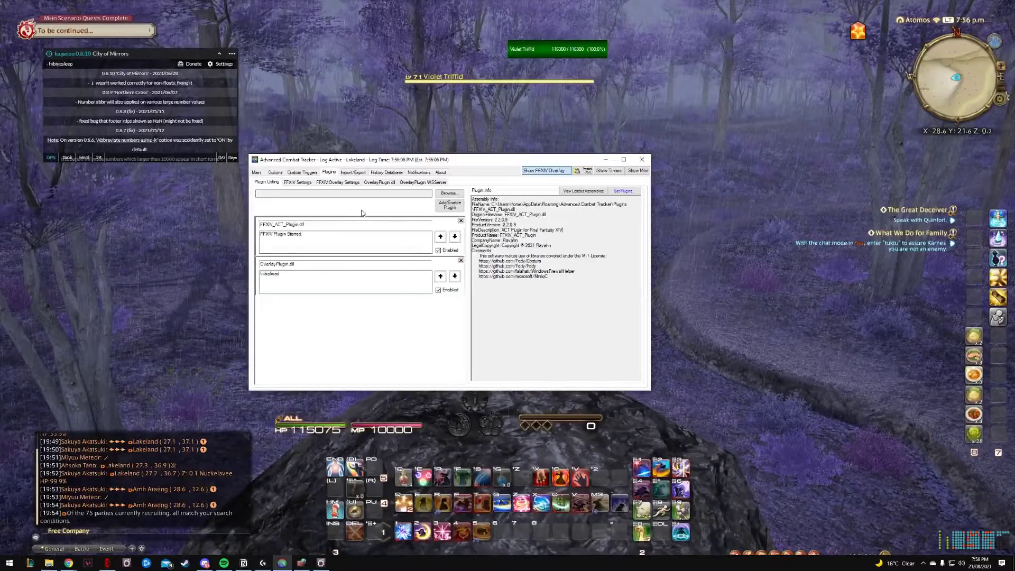
pyautogui.click(336, 184)
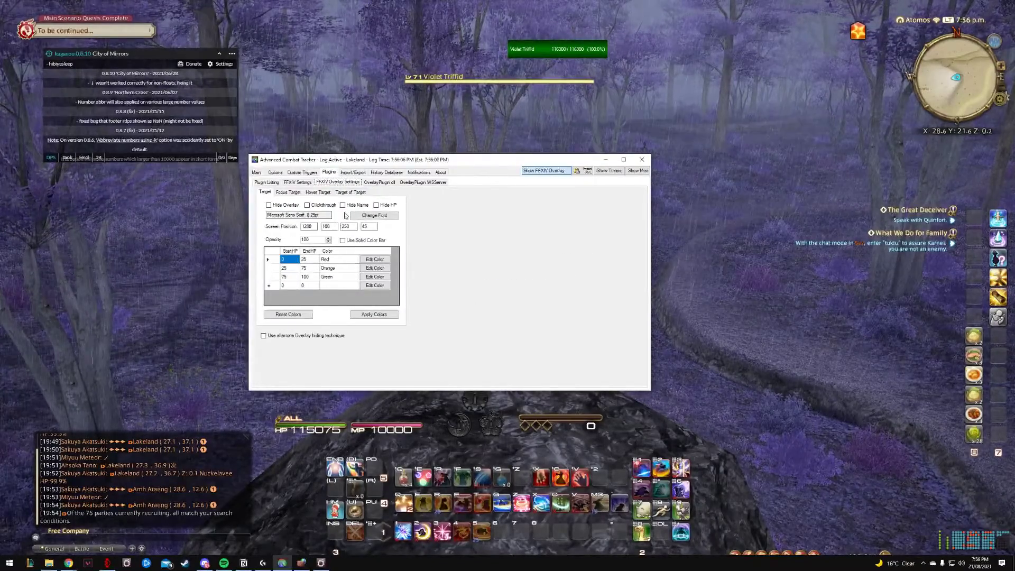
pyautogui.click(286, 336)
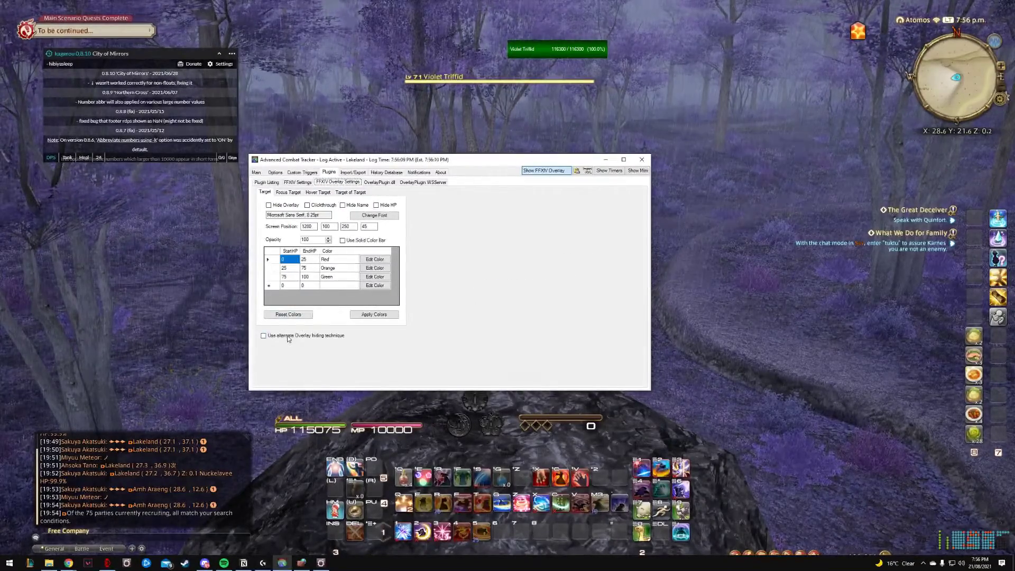
# - Position the HP overlay at 1576, 1019 with a size of 200×80
pyautogui.moveTo(540, 54); pyautogui.dragTo(589, 148)
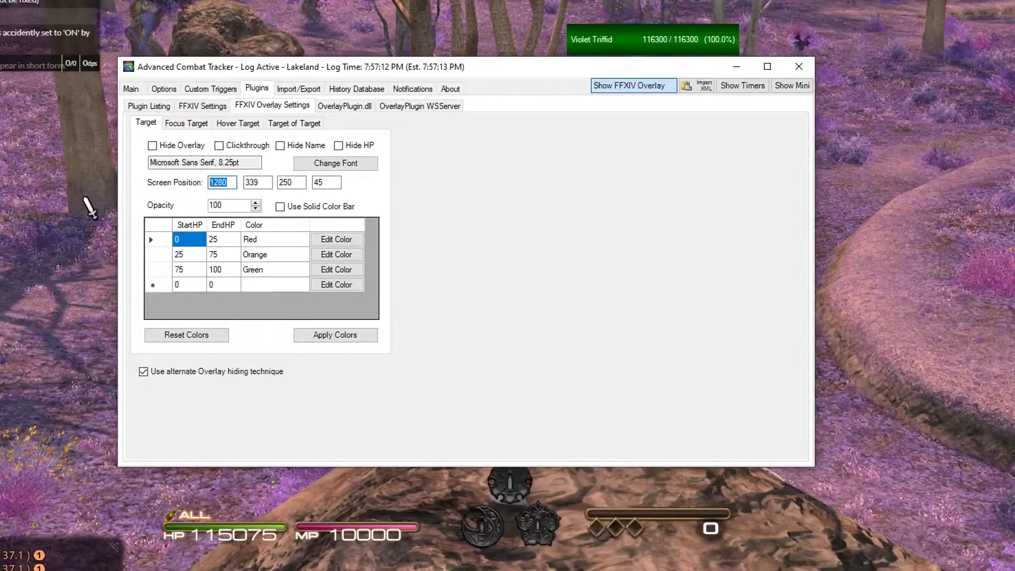
pyautogui.write('1576')
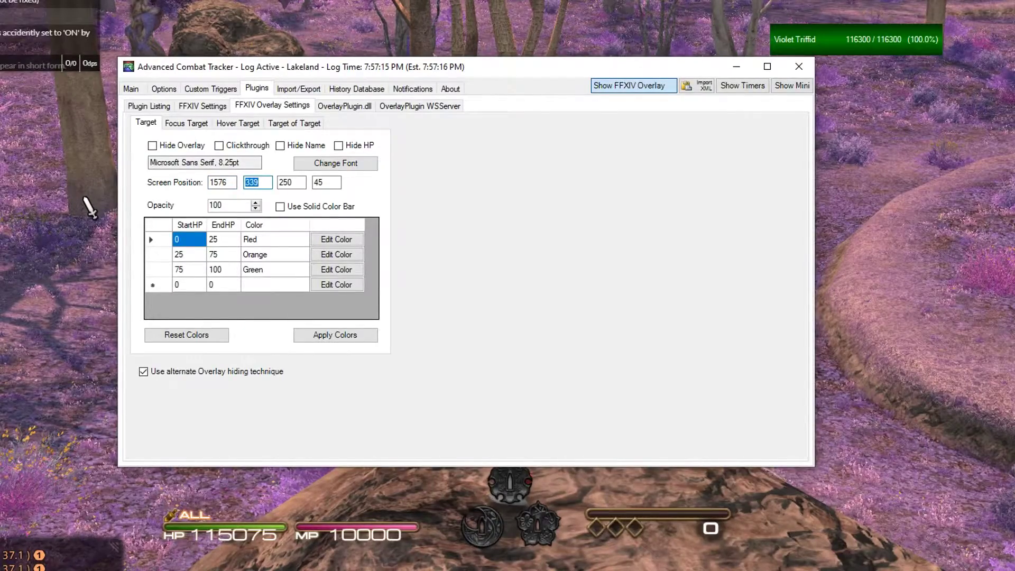
pyautogui.write('1019')
pyautogui.press('Tab')
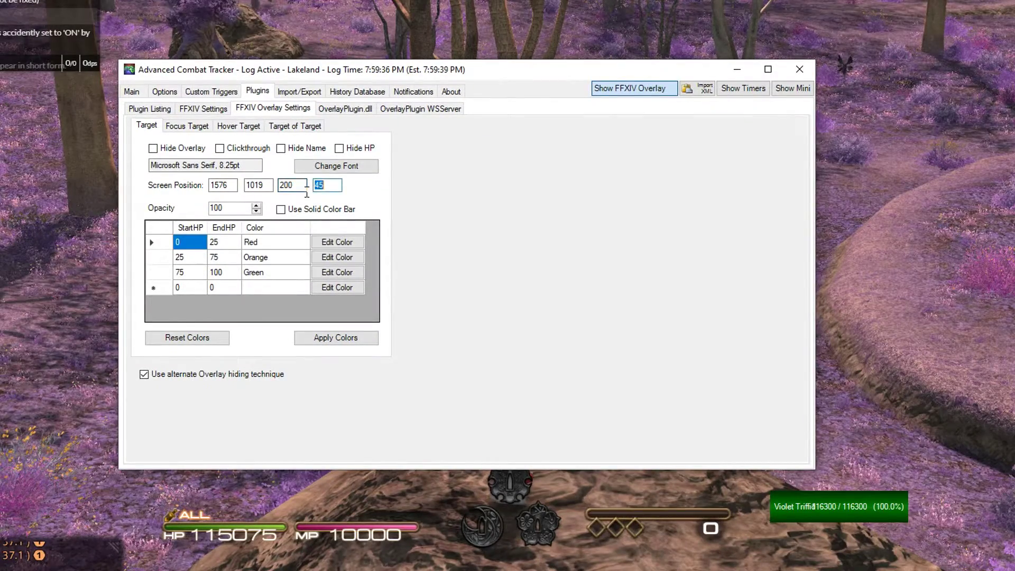
pyautogui.click(300, 186)
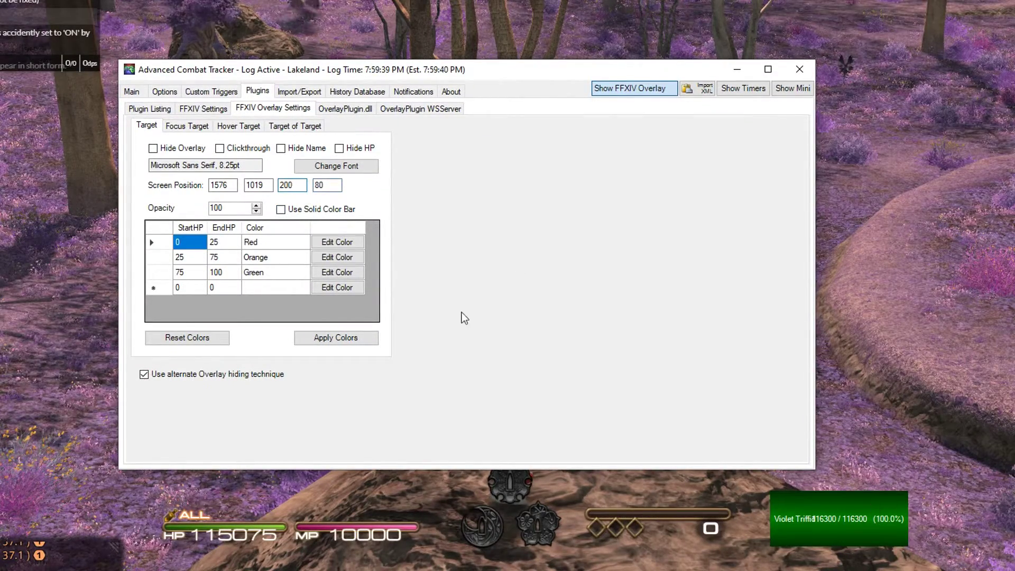
# - Hide the target name and set the overlay font to Arial Narrow 12pt
pyautogui.click(292, 150)
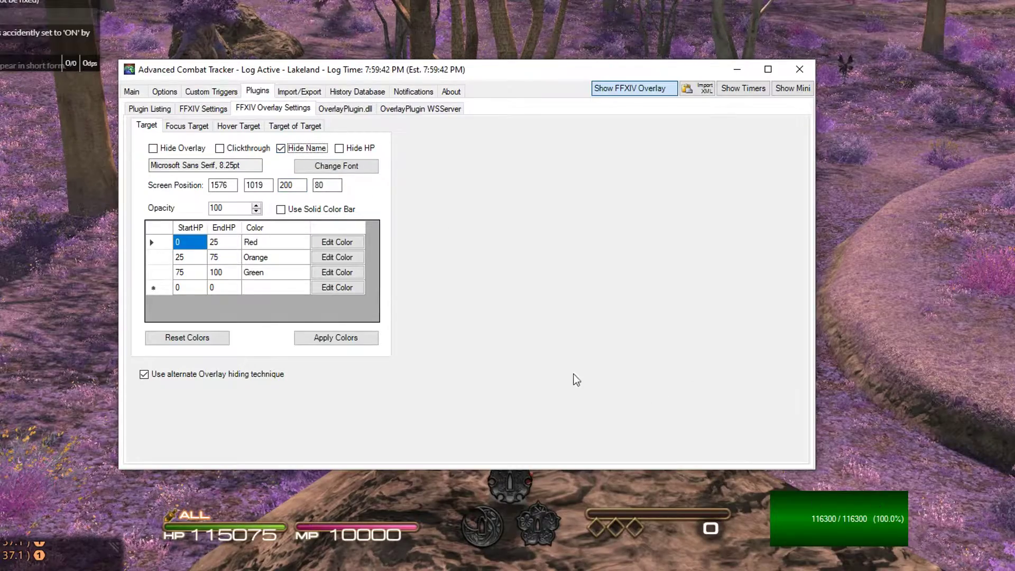
pyautogui.click(326, 169)
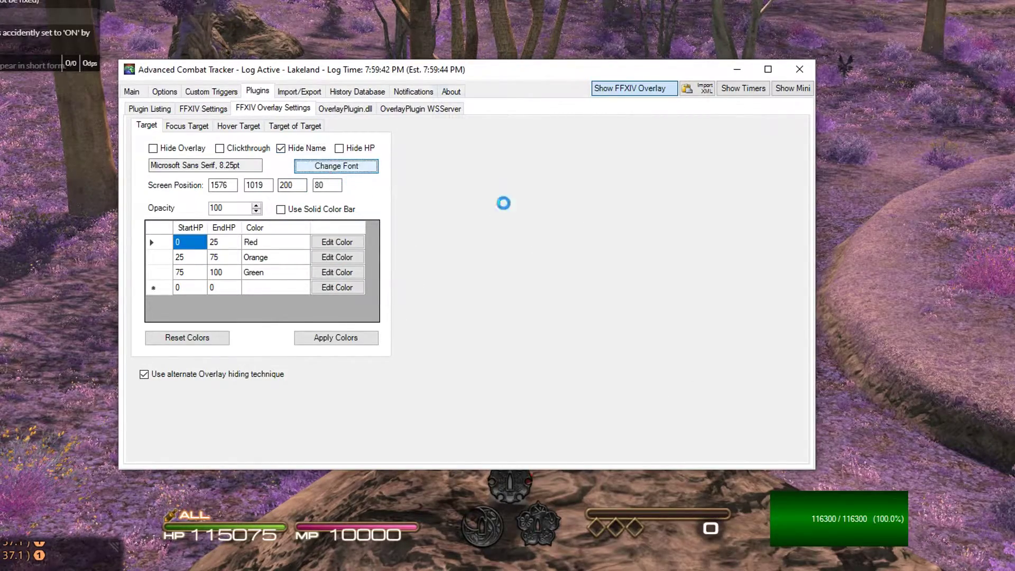
pyautogui.write('Arial')
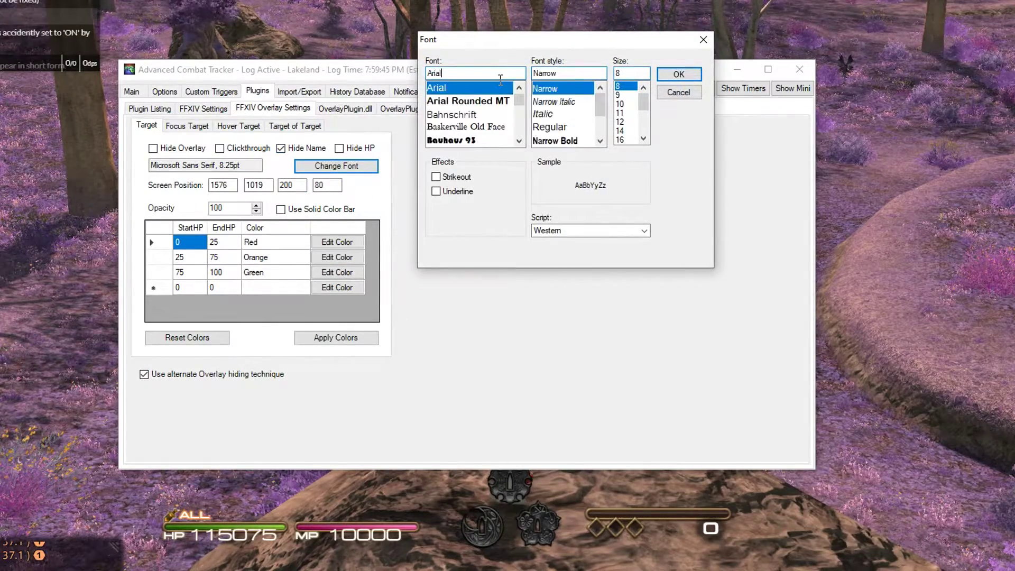
pyautogui.click(625, 121)
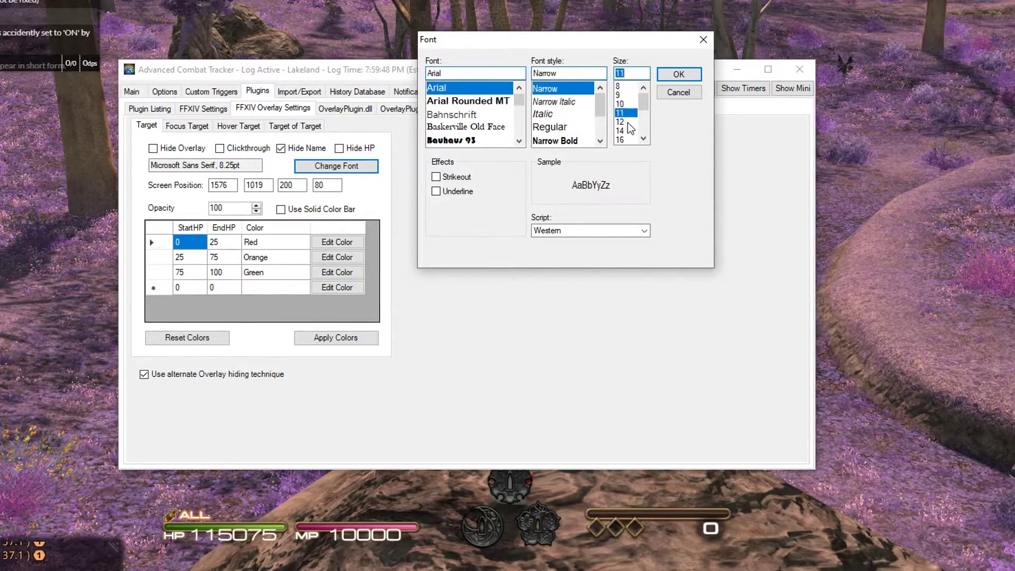
pyautogui.click(689, 75)
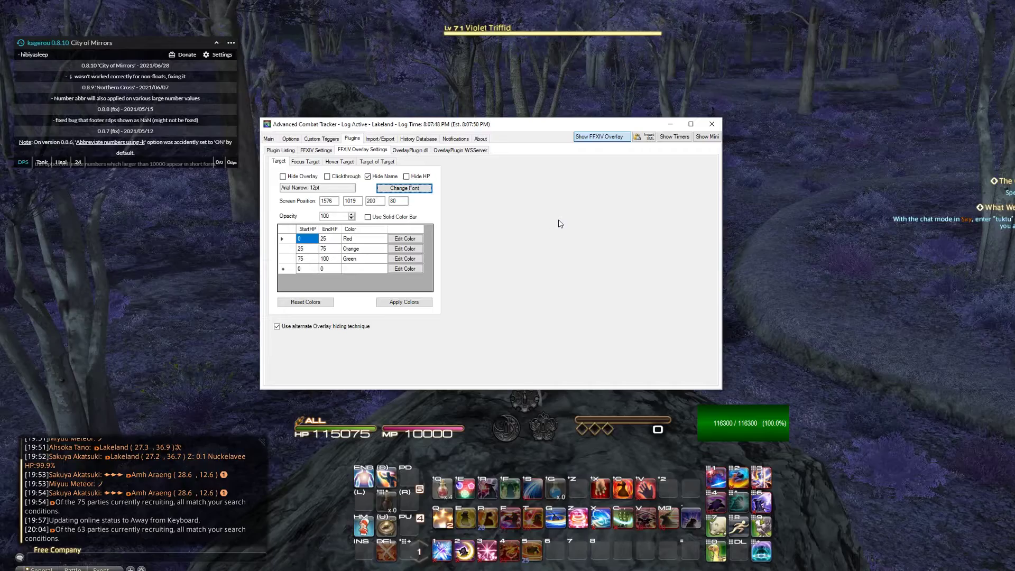
# - Move the Kagerou meter down-right and import the pasted settings value via Import/Export
pyautogui.moveTo(717, 288); pyautogui.dragTo(812, 358)
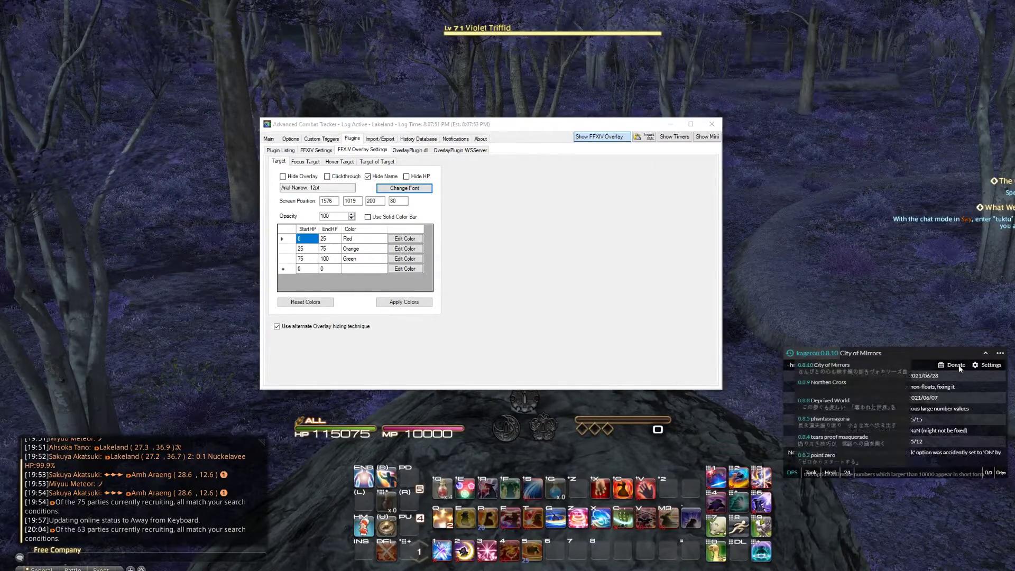
pyautogui.click(989, 366)
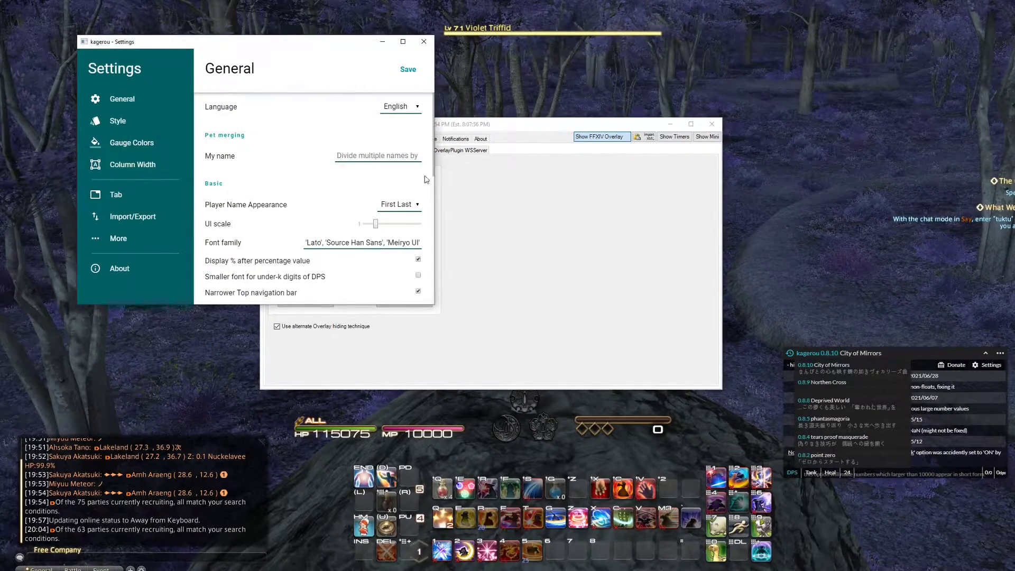
pyautogui.click(153, 219)
pyautogui.hotkey('ctrl', 'v')
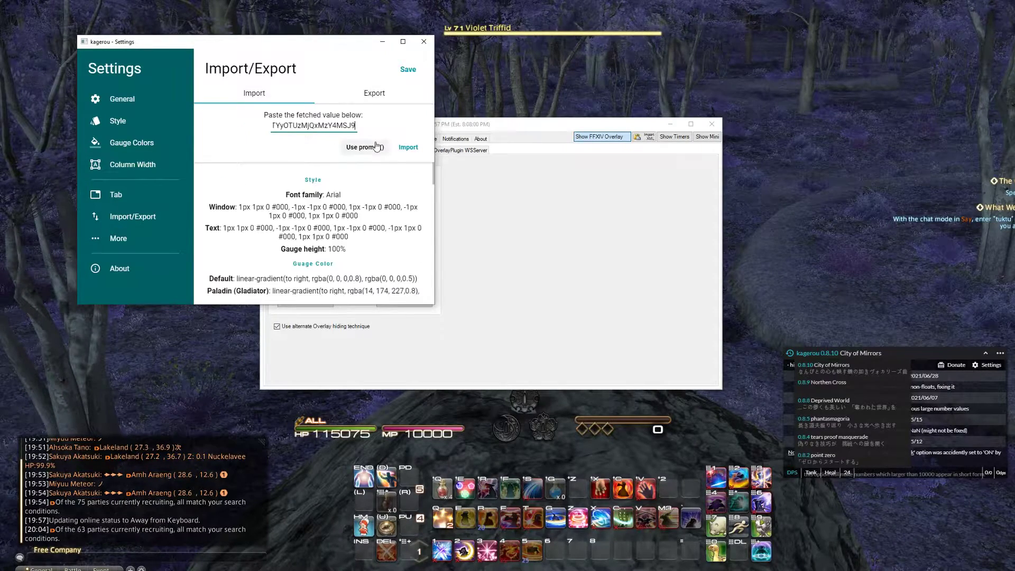
pyautogui.click(408, 147)
pyautogui.click(409, 122)
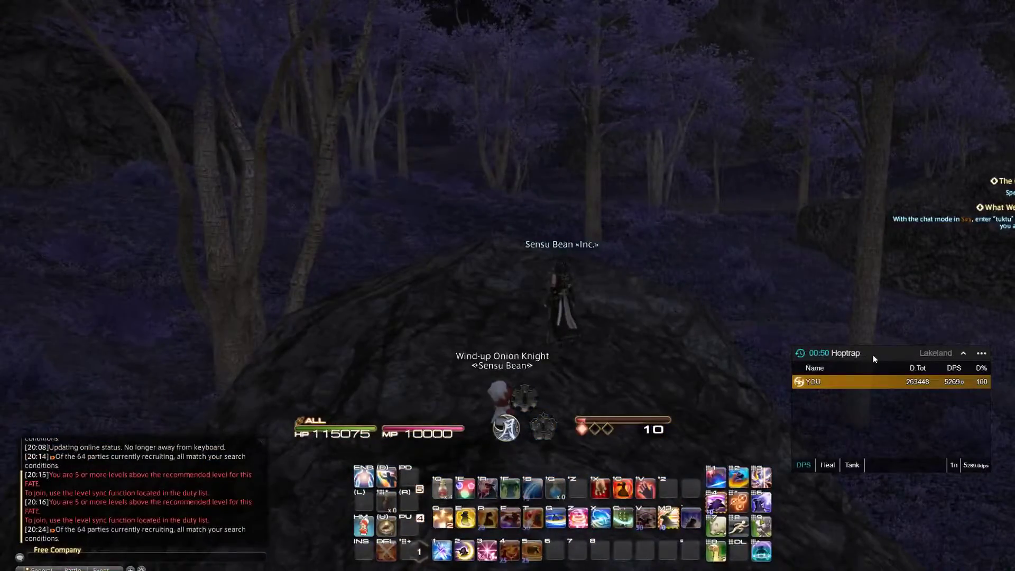
# - Lower the DPS meter, view its Heal, Tank and DPS tabs, then open Kagerou settings
pyautogui.moveTo(874, 354); pyautogui.dragTo(868, 437)
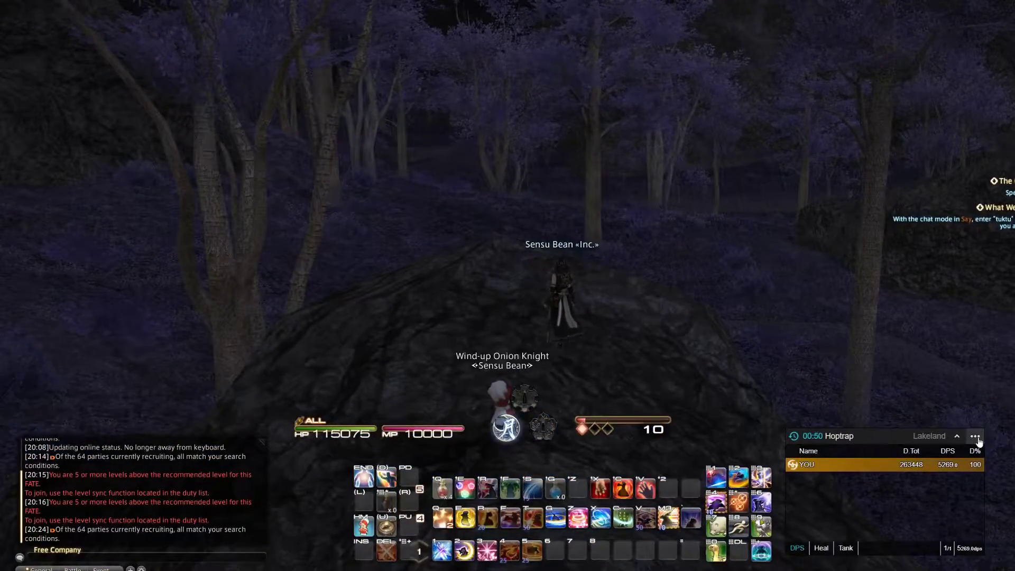
pyautogui.click(824, 549)
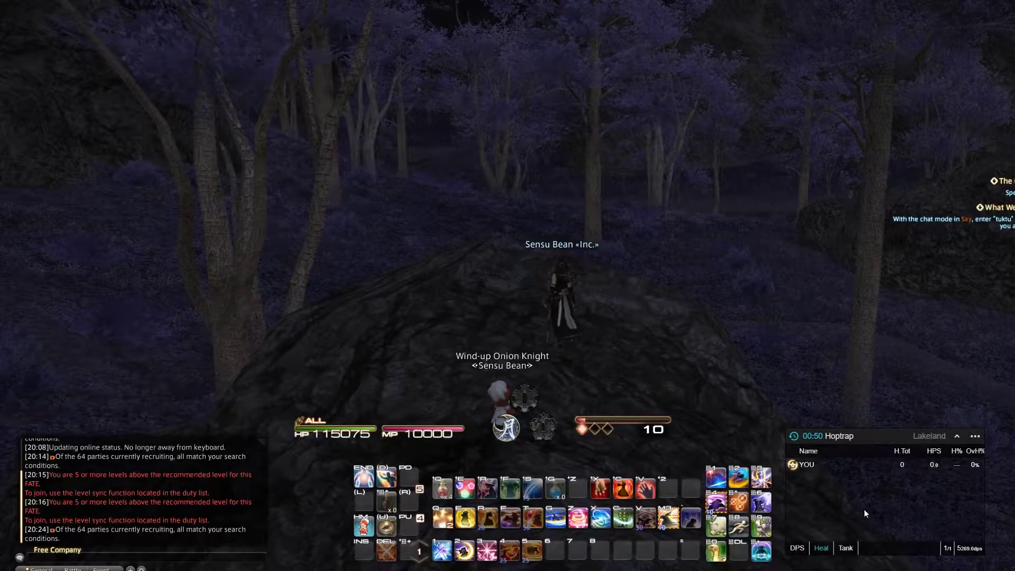
pyautogui.click(847, 549)
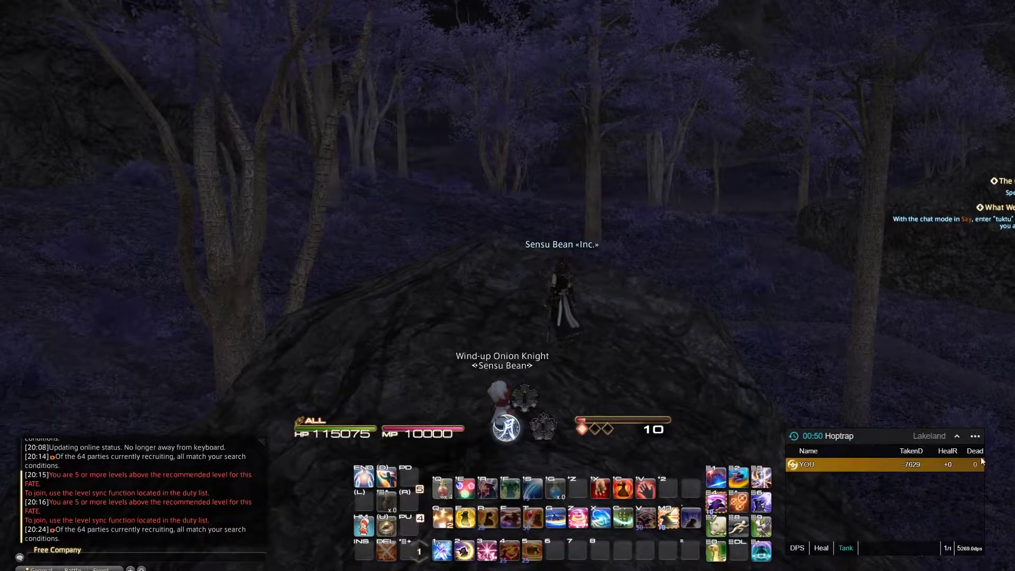
pyautogui.click(797, 548)
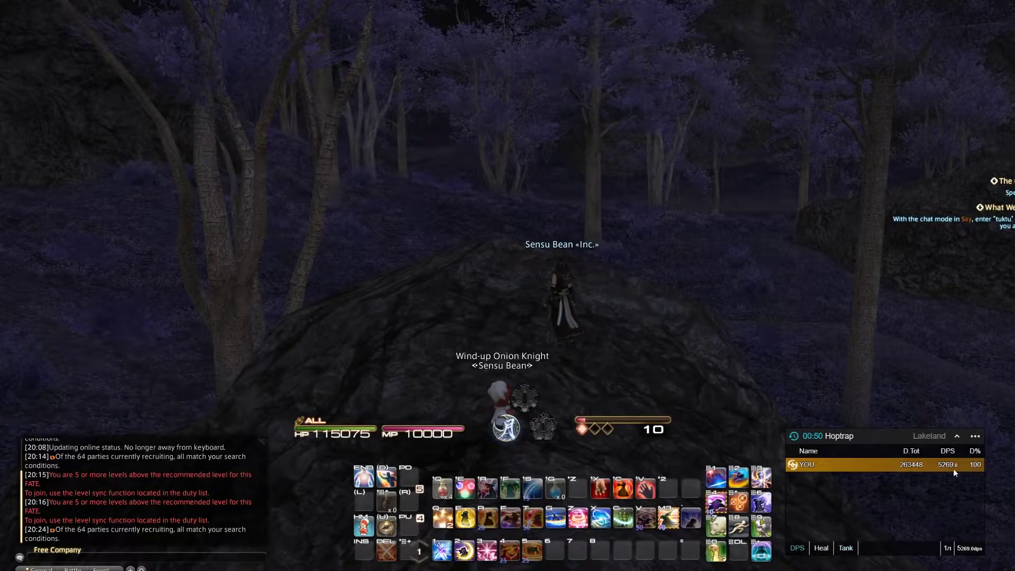
pyautogui.click(975, 436)
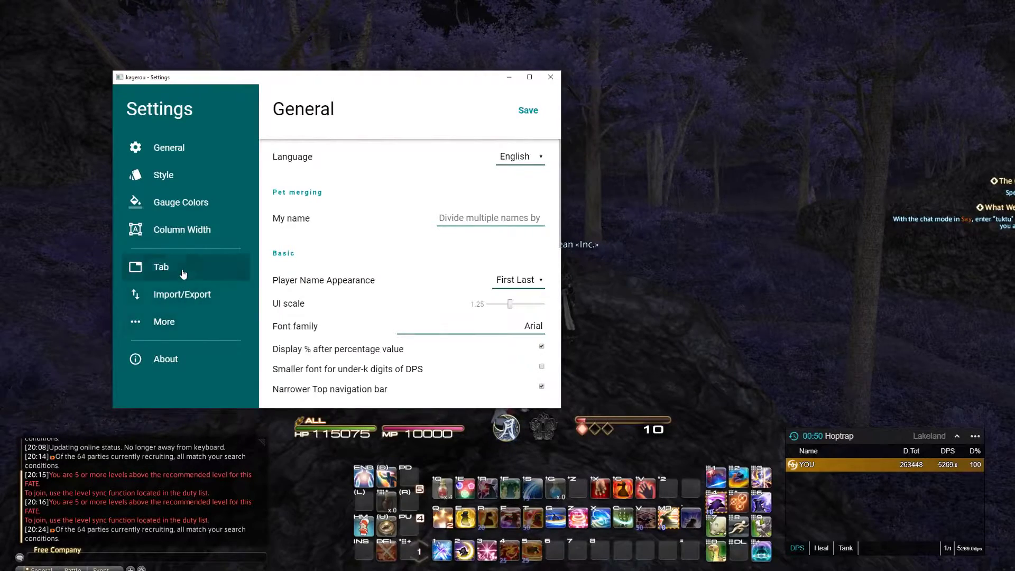
# - Add the Direct Hit% and Critical Hit% columns to Kagerou's DPS tab and save
pyautogui.click(154, 269)
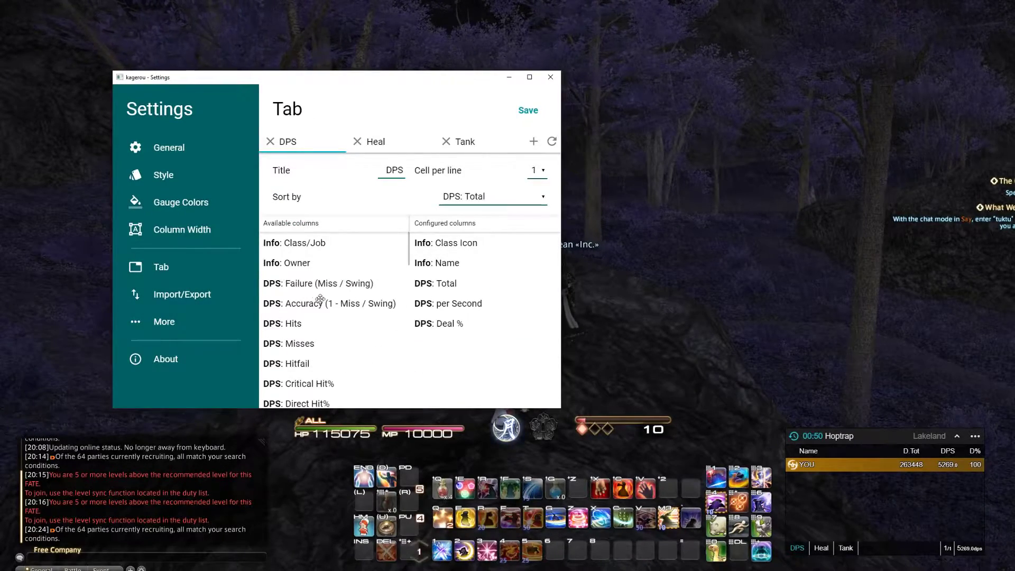
pyautogui.moveTo(322, 313); pyautogui.dragTo(339, 285)
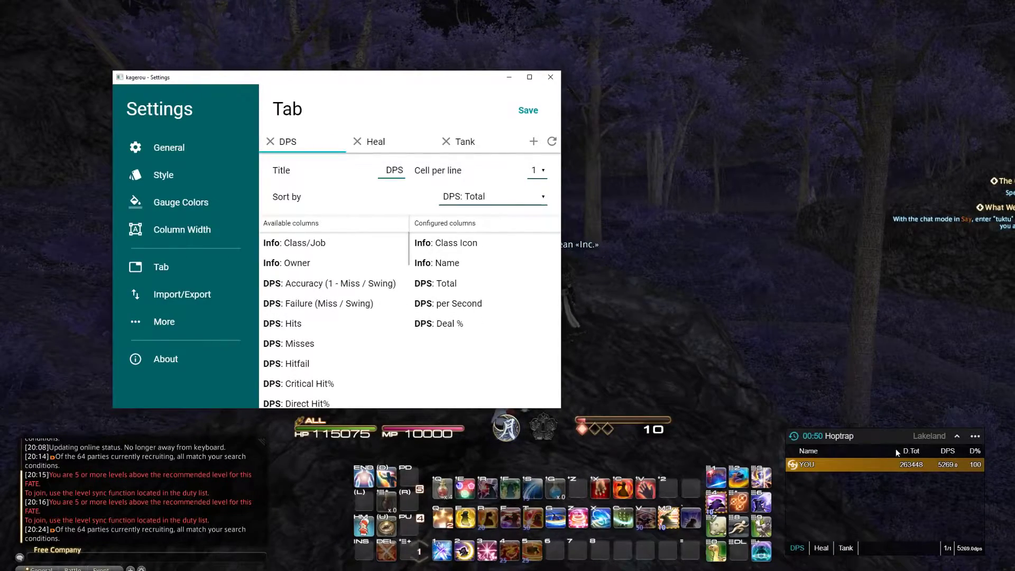
pyautogui.scroll(-1, 333, 317)
pyautogui.moveTo(329, 352); pyautogui.dragTo(434, 349)
pyautogui.click(528, 111)
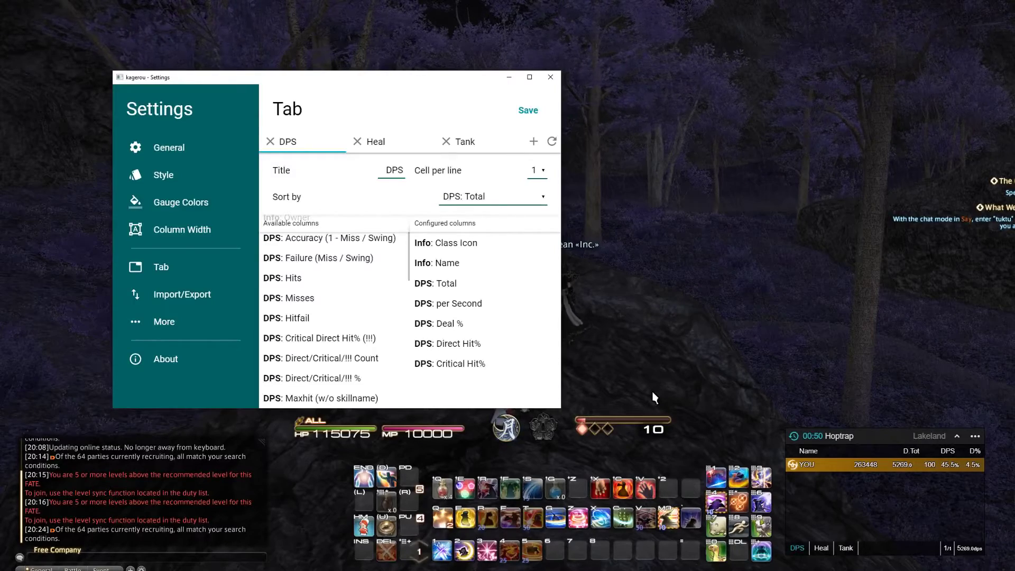
# - Remove both columns again, leaving Class Icon, Name, Total, per Second and Deal %, and show Style settings
pyautogui.moveTo(447, 344); pyautogui.dragTo(317, 358)
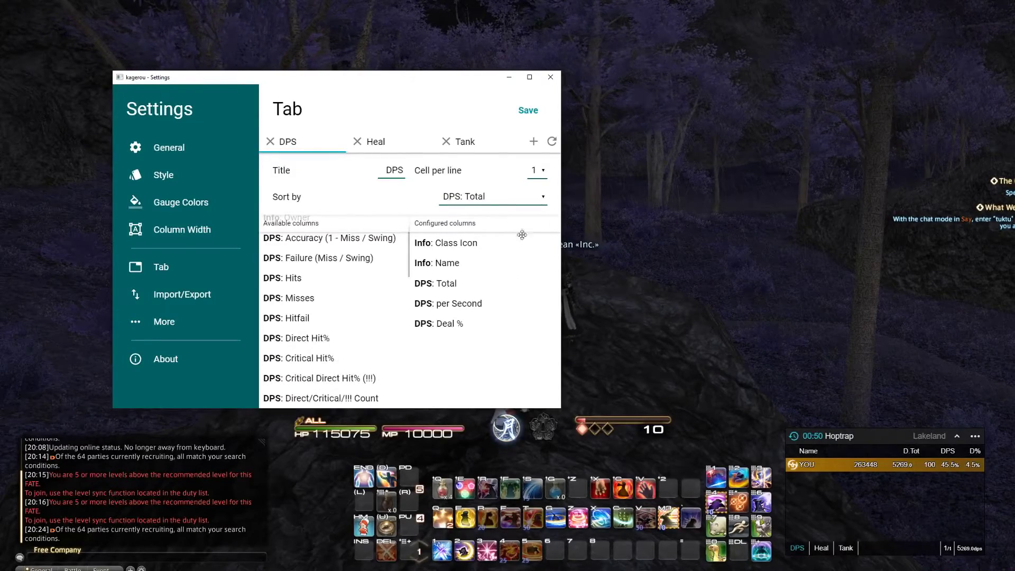
pyautogui.click(374, 140)
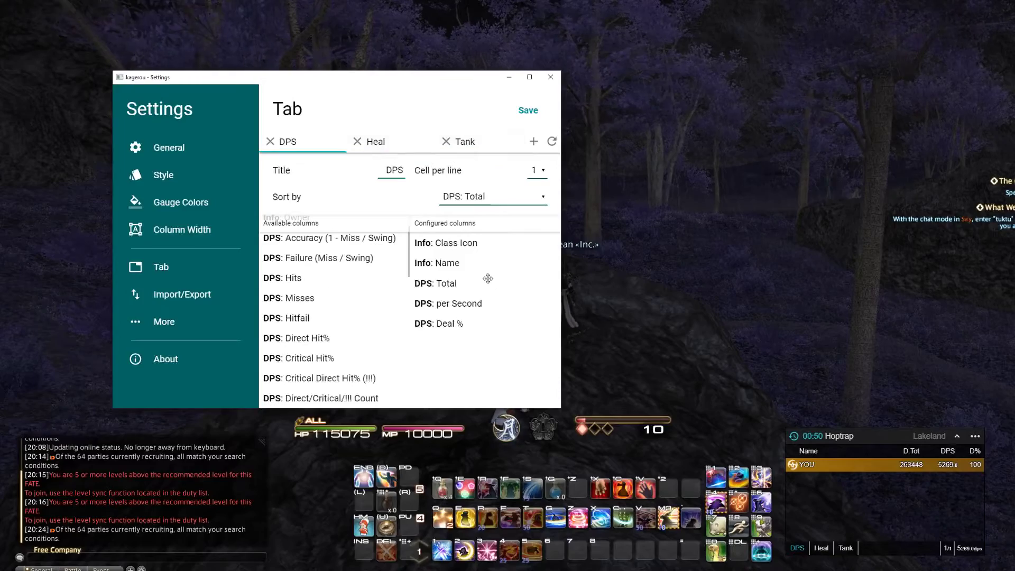
pyautogui.click(179, 233)
pyautogui.click(188, 202)
pyautogui.click(193, 176)
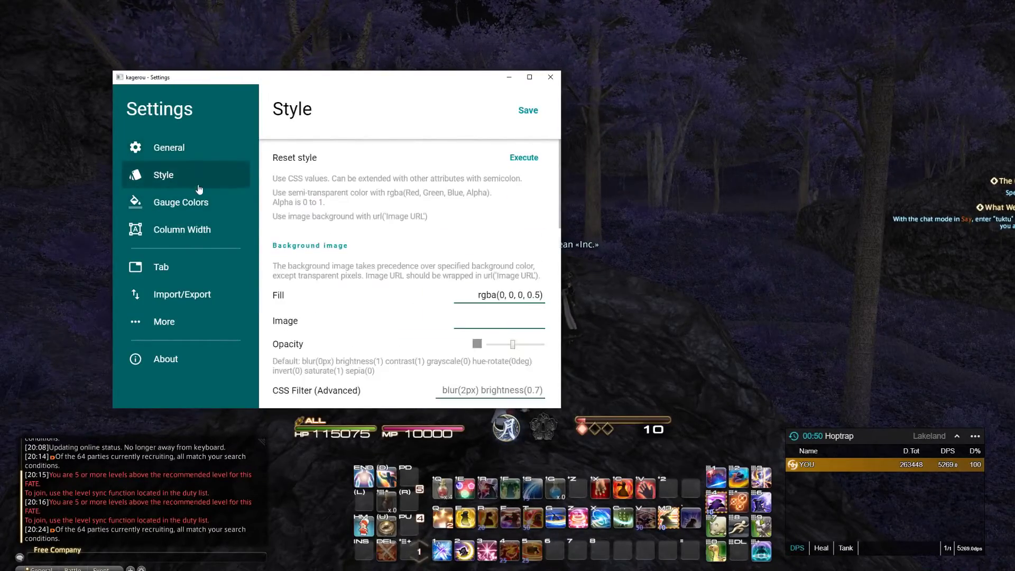